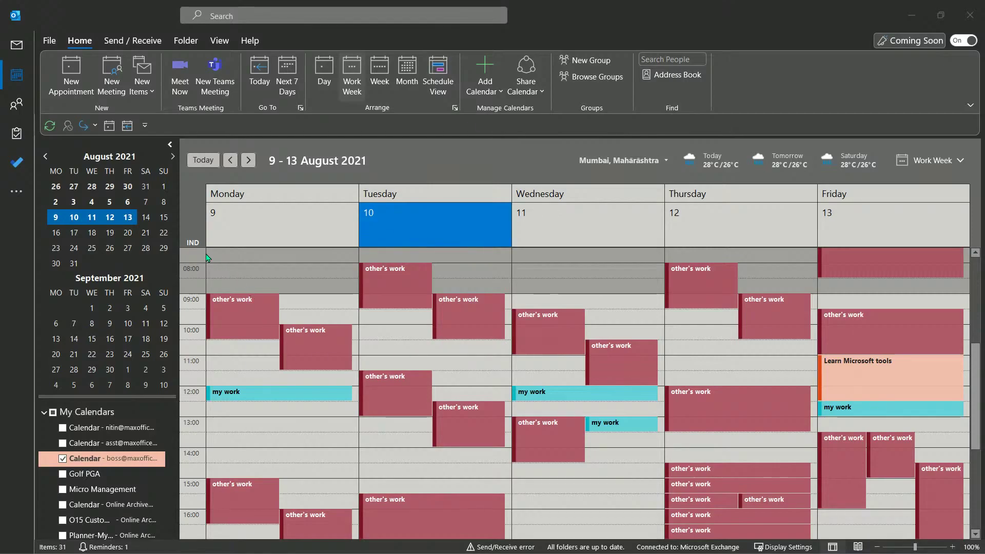
Step: Add second and third time zones labelled NZ (Auckland, Wellington) and SG (Kuala Lumpur, Singapore)
right_click(196, 343)
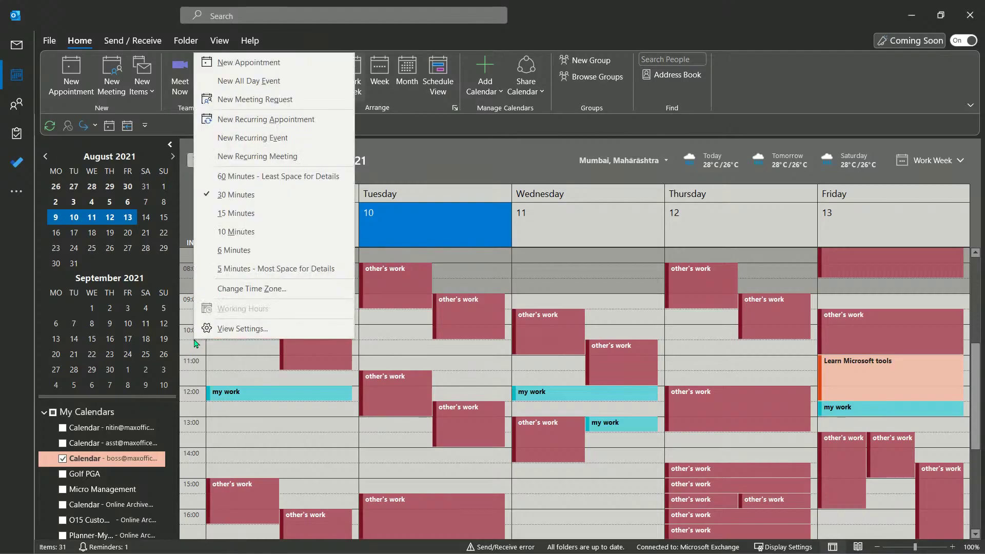
left_click(260, 290)
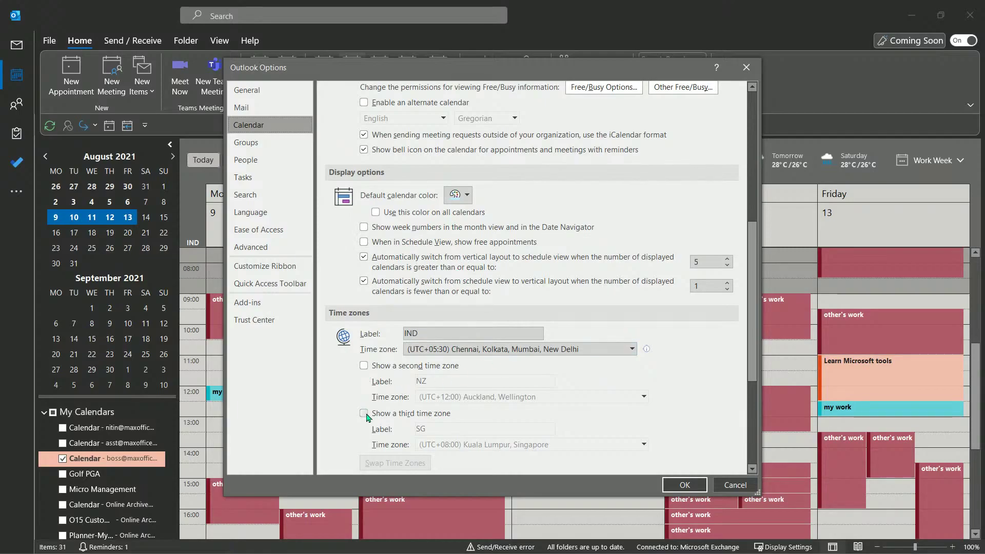
left_click(364, 366)
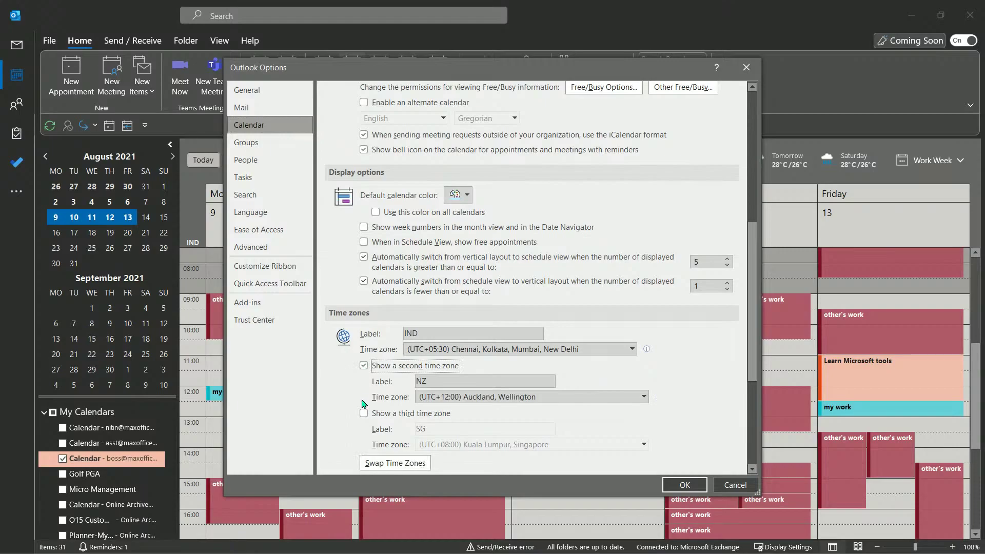
left_click(364, 413)
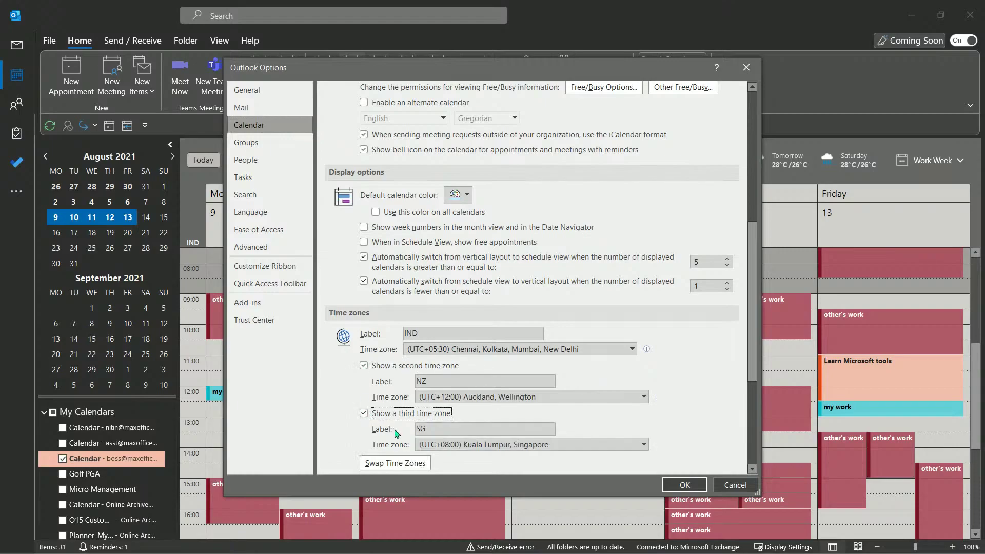
left_click(500, 399)
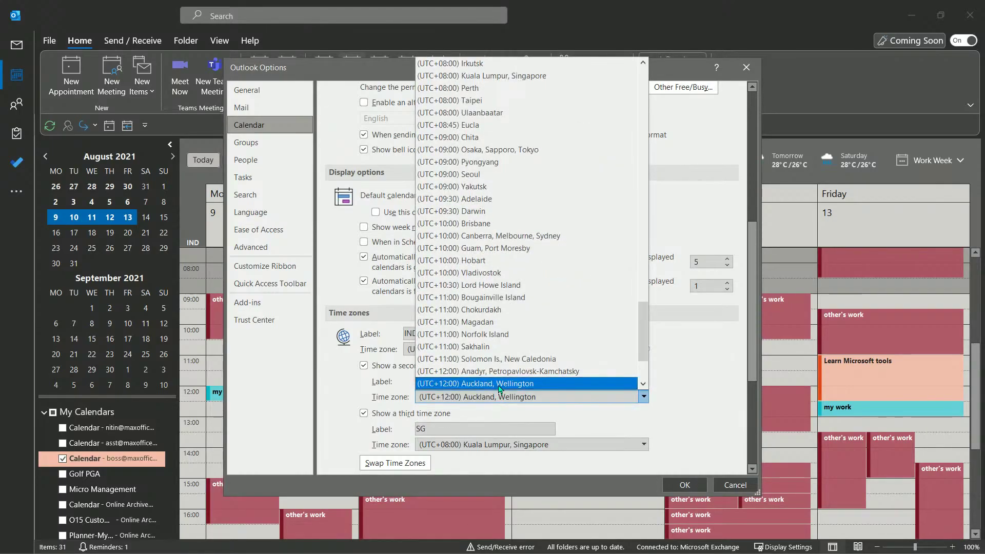
left_click(500, 389)
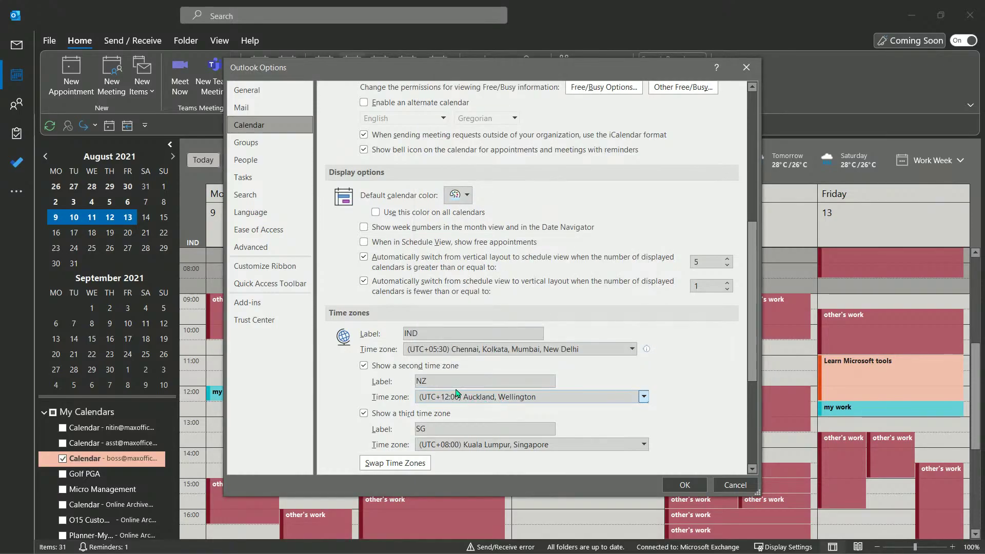
double_click(435, 381)
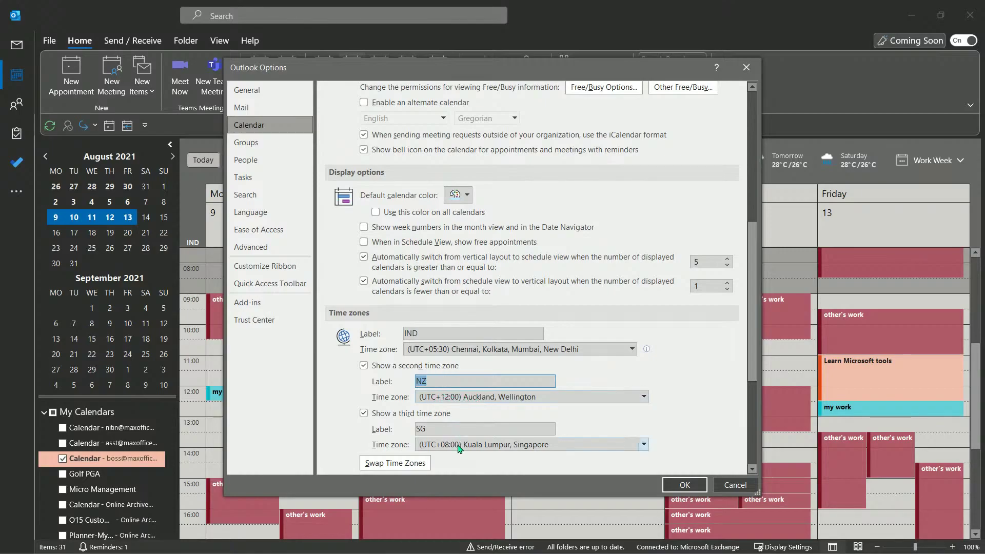
left_click(685, 485)
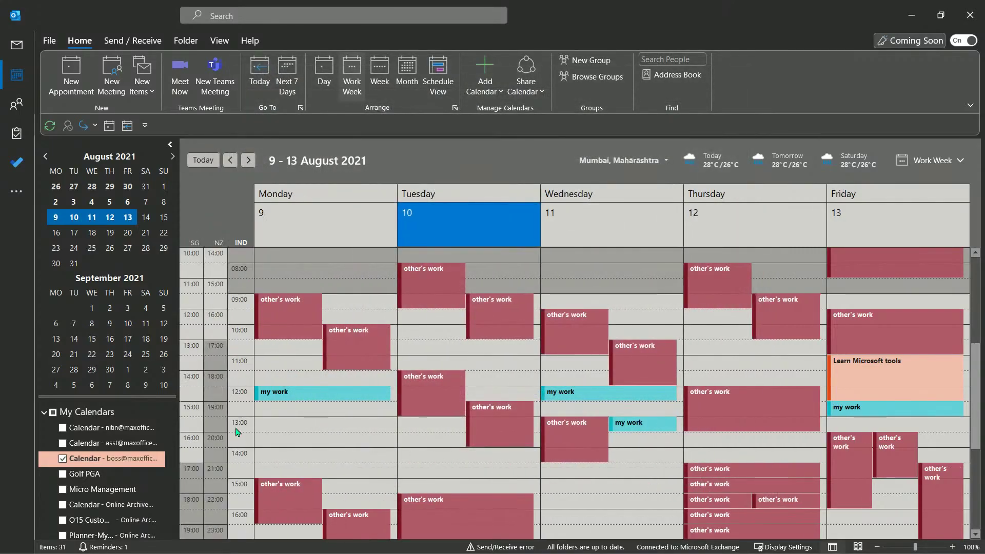
Step: Scroll the work-week grid to check the SG, NZ and IND time columns
scroll(238, 425, "up", 3)
scroll(238, 425, "down", 2)
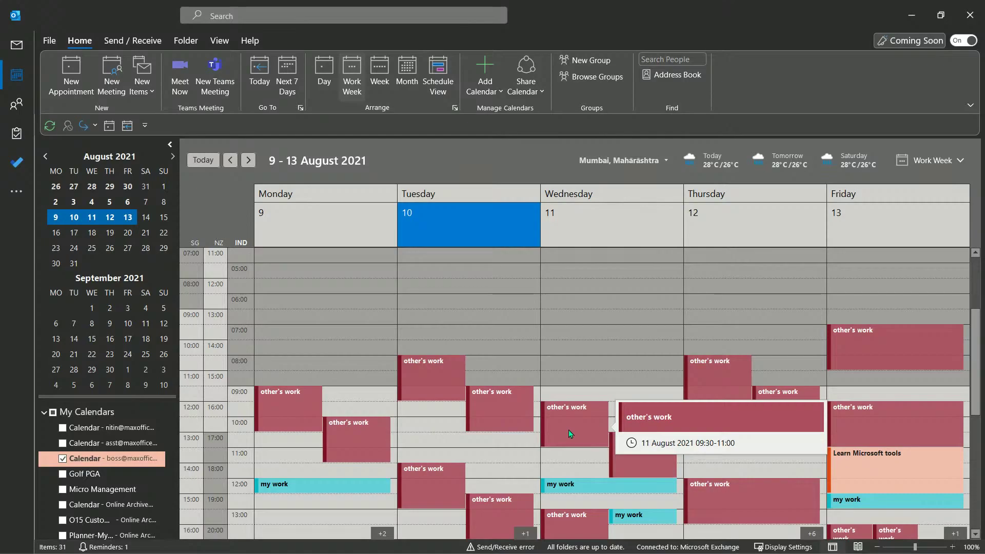
Step: Show the Categorize options for Wednesday's other's work appointment
right_click(568, 430)
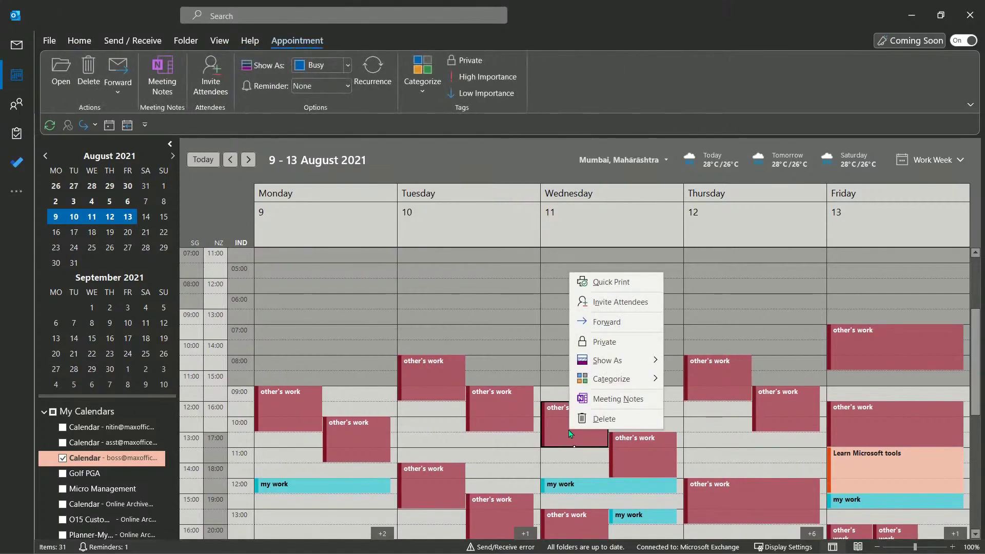
mouse_move(639, 385)
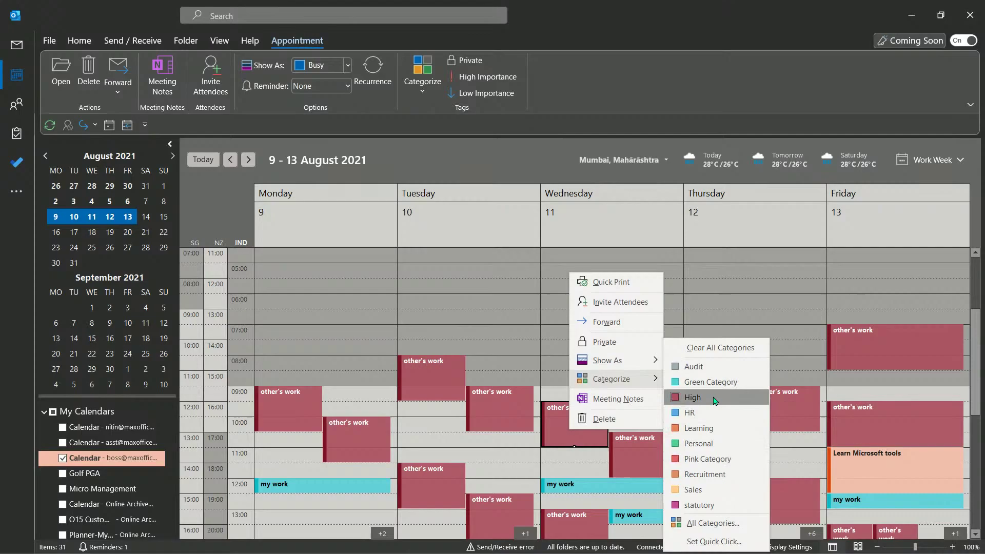
Step: From All Categories, select Green Category and start a new category with its colour list showing
left_click(720, 523)
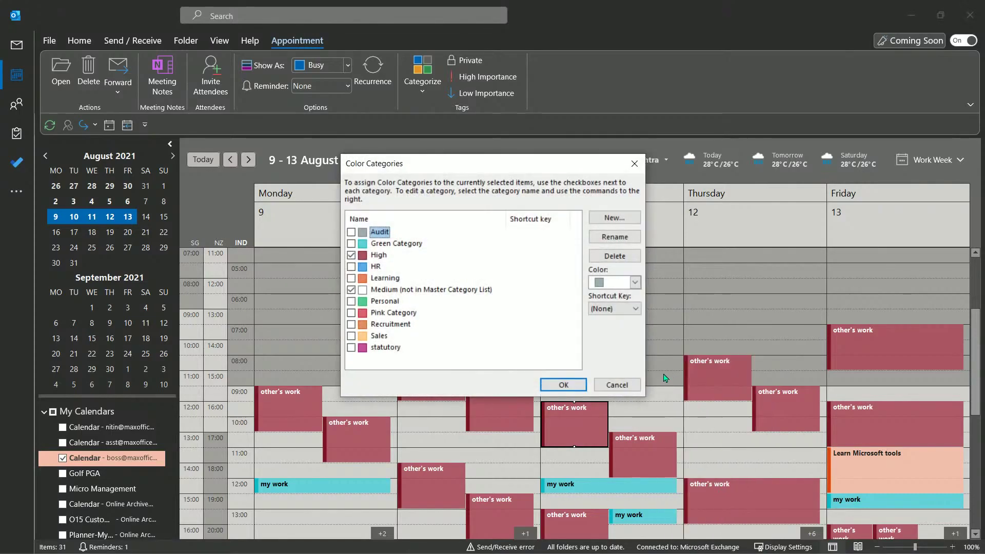
left_click(399, 245)
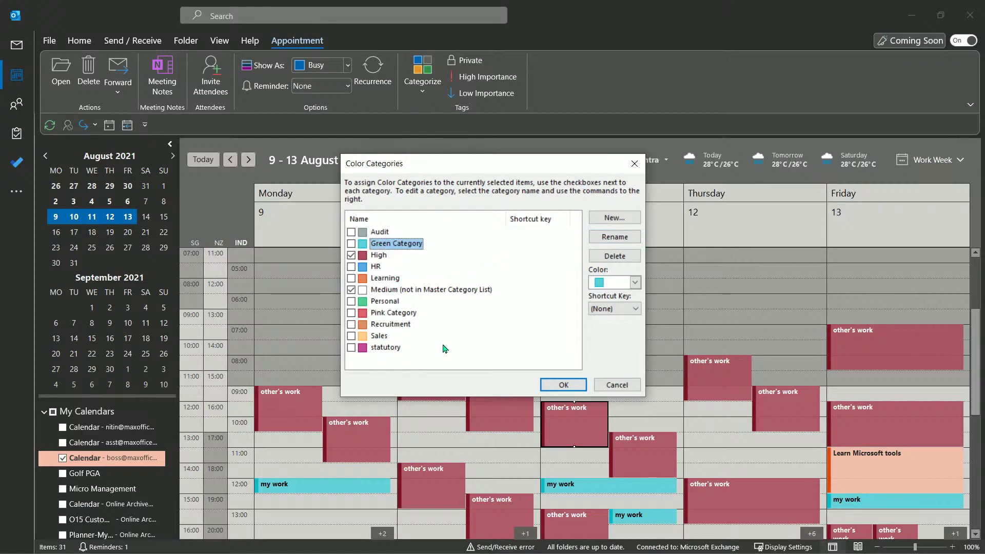
left_click(615, 218)
left_click(466, 282)
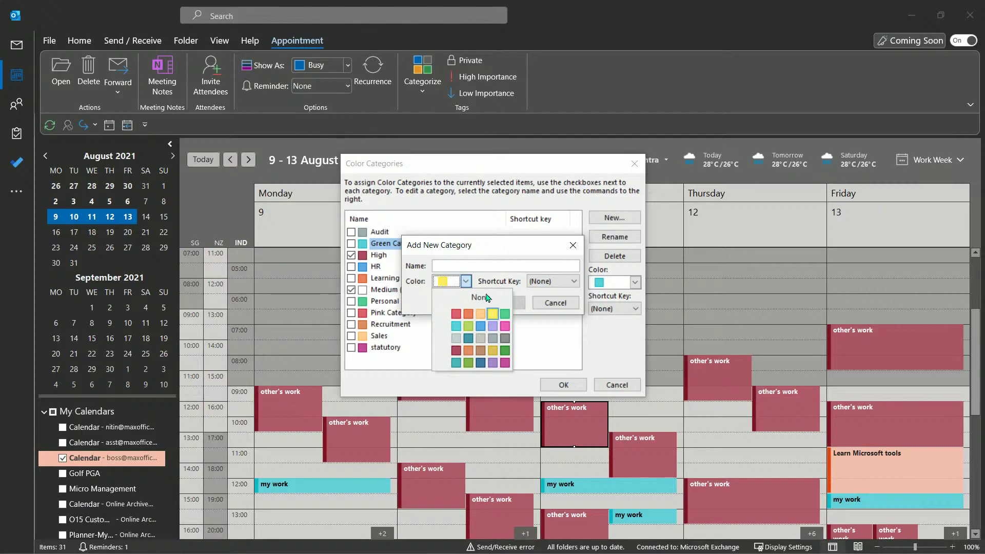
Step: Cancel the new category and close the Color Categories window unchanged
left_click(553, 307)
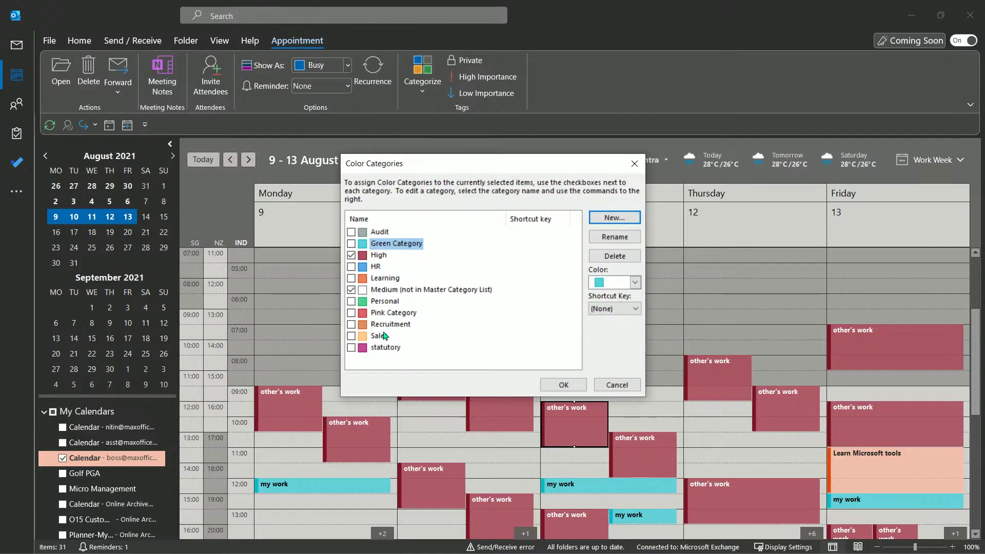
left_click(627, 390)
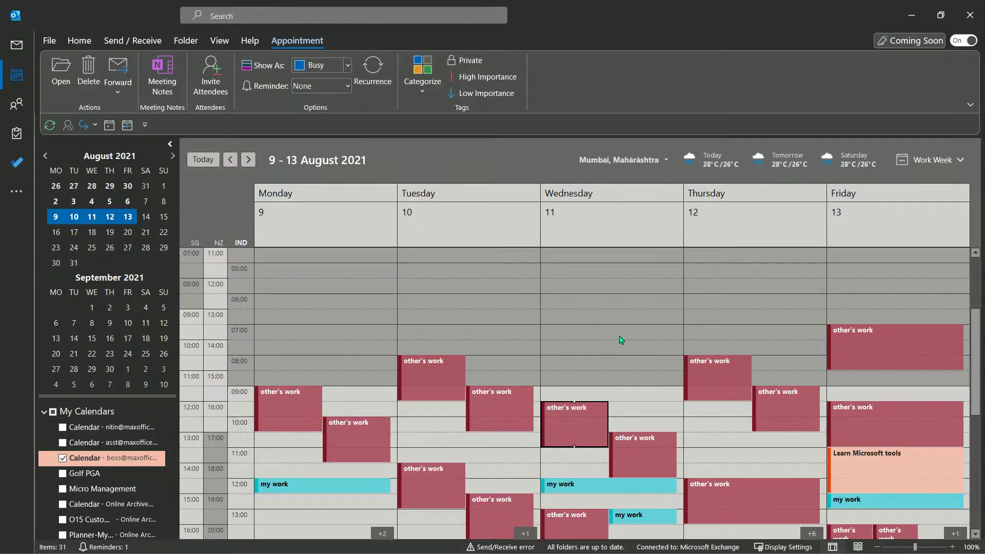
Step: Scroll the calendar down to 09:00 and start a calendar search
scroll(622, 341, "down", 3)
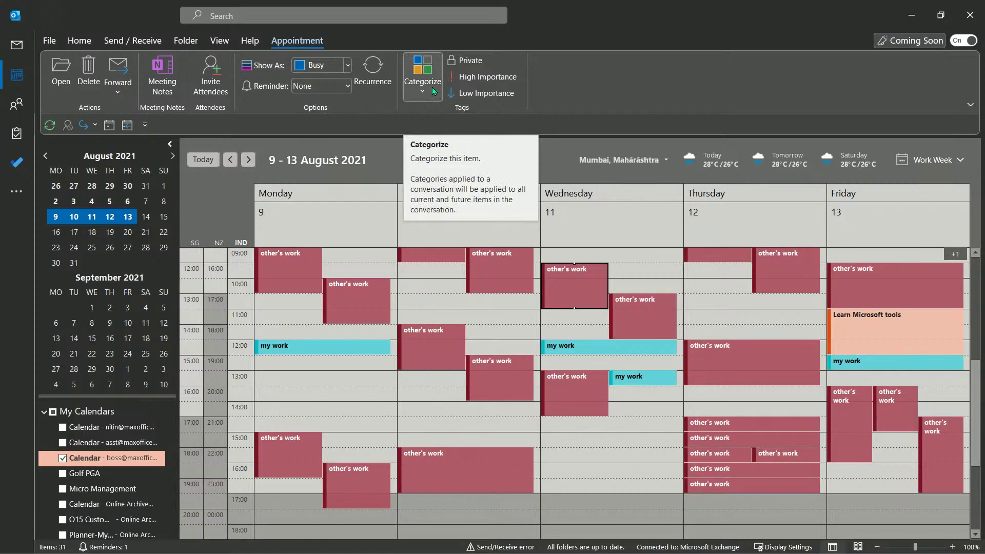
left_click(239, 17)
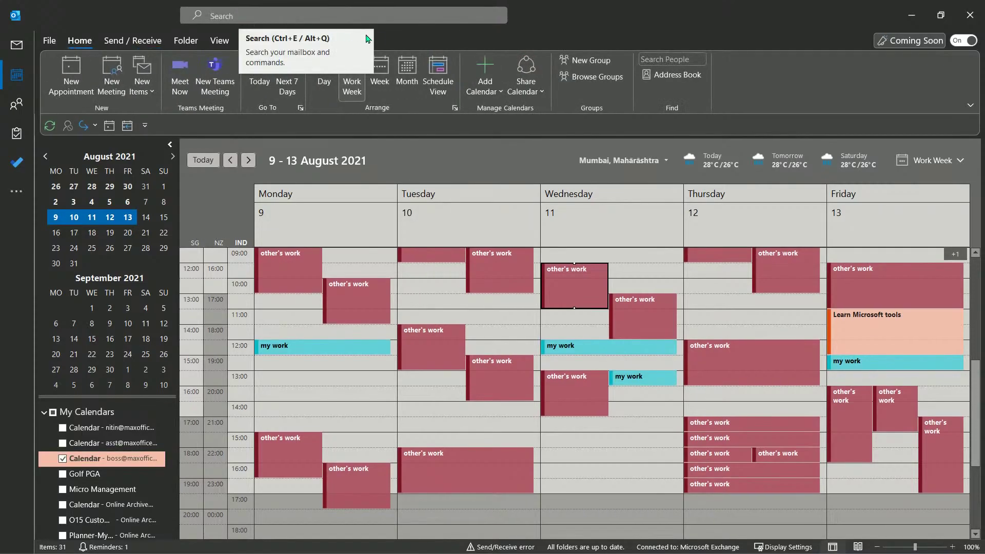
Step: Search for items categorized High, then open a second calendar side by side
left_click(399, 17)
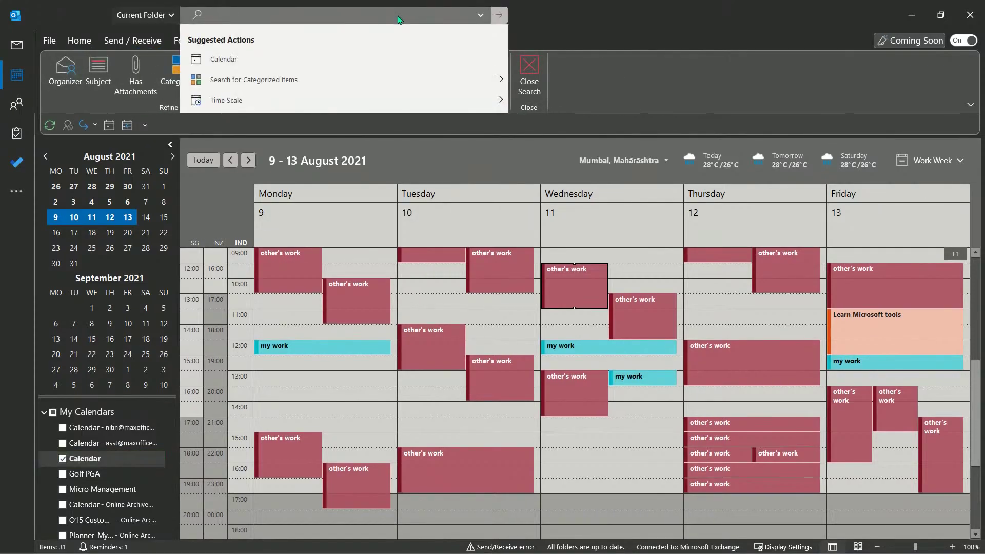
left_click(558, 26)
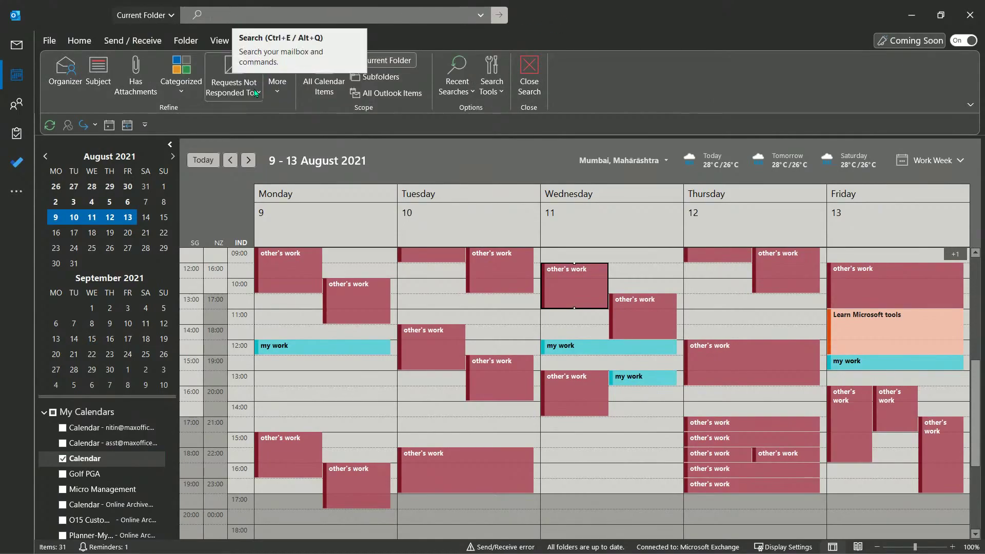
left_click(181, 84)
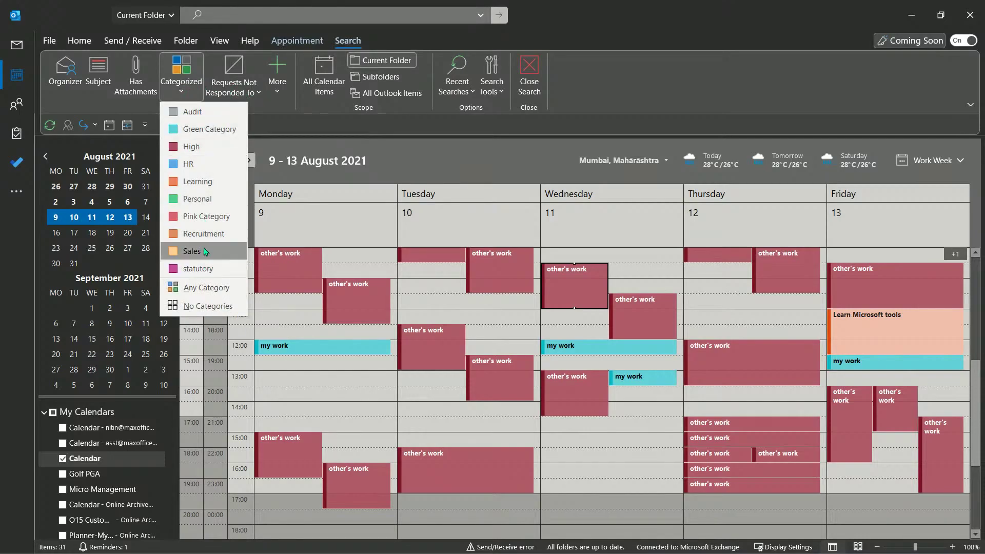
left_click(209, 147)
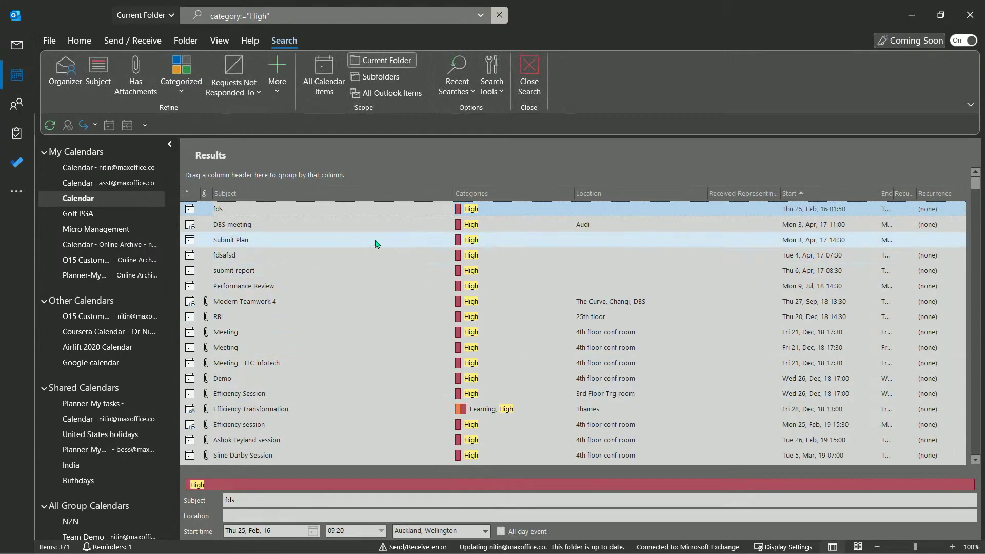
left_click(499, 14)
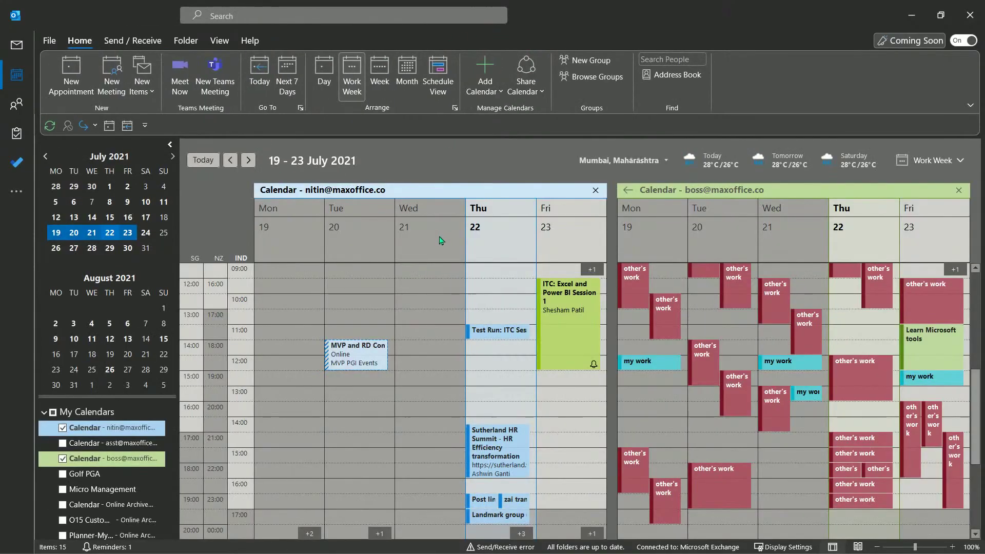
Step: Close the extra calendar, leaving only the 19–23 July 2021 work week
left_click(596, 191)
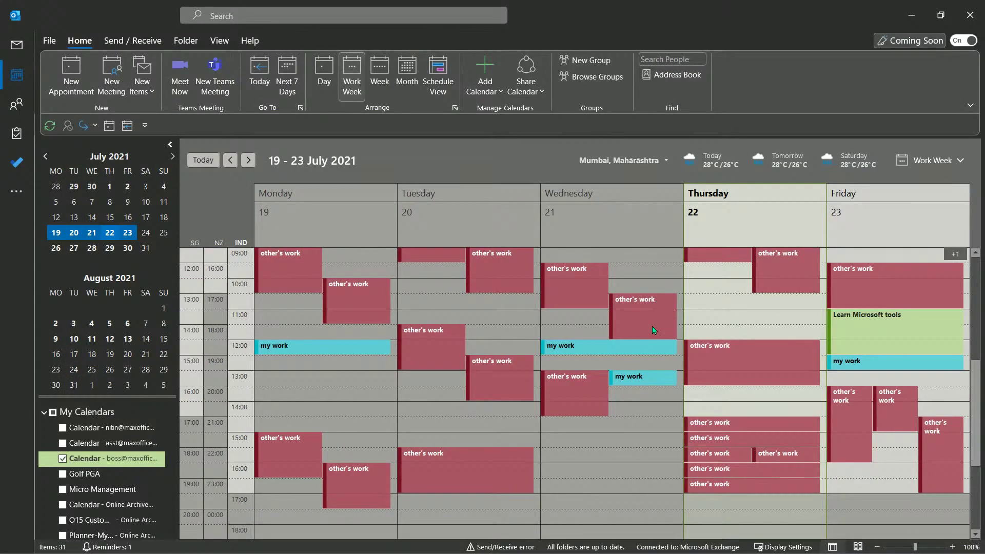
mouse_move(620, 351)
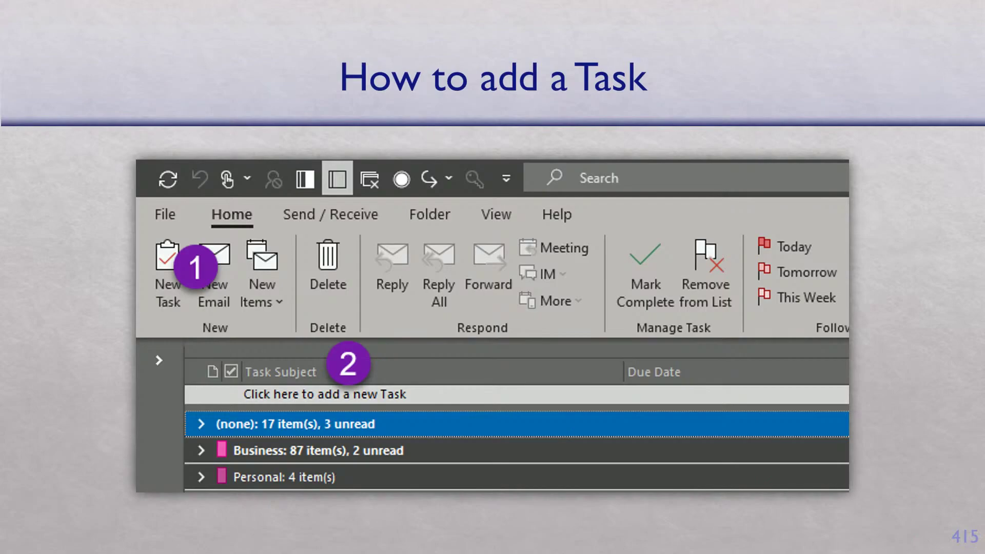
Step: Go back one slide, then advance to the 'Step 1: Add all the pending work as Tasks' slide
key("Left")
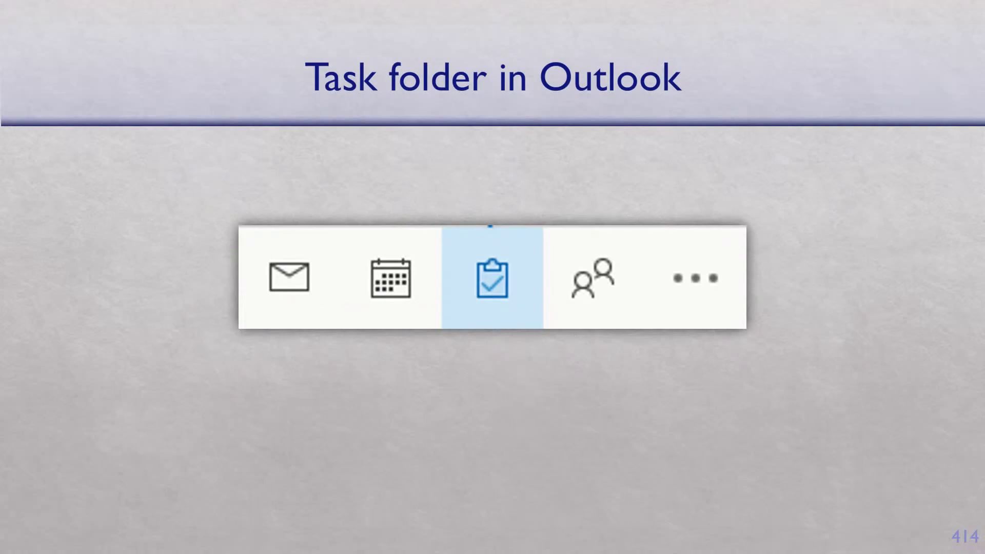
key("Right")
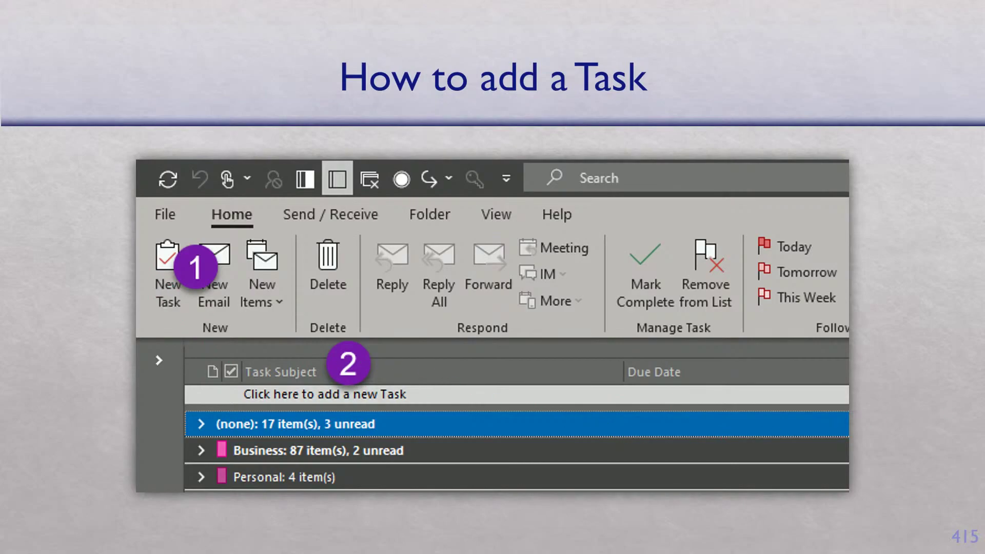
key("Right")
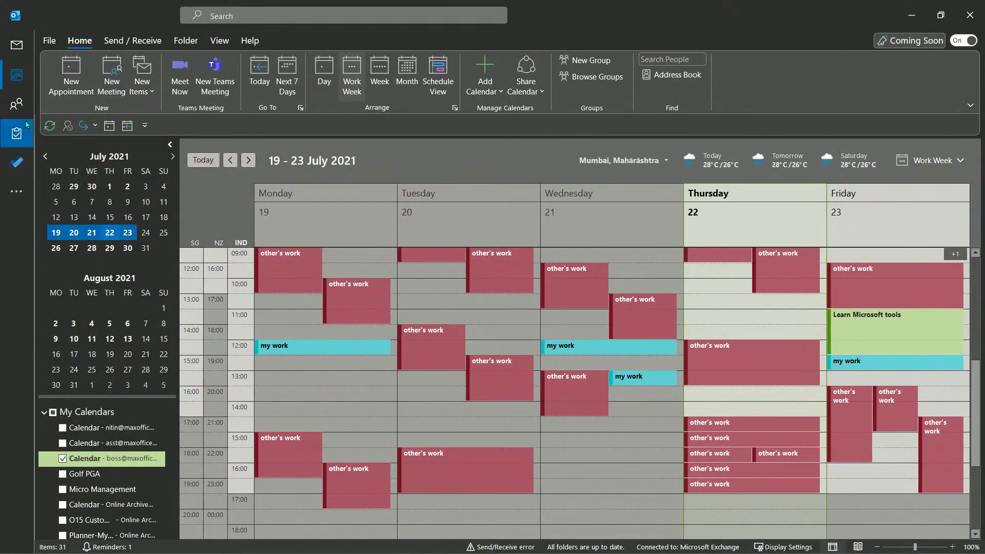
Step: Open a Tasks folder in its own separate window
mouse_move(19, 74)
right_click(19, 135)
right_click(19, 134)
left_click(57, 142)
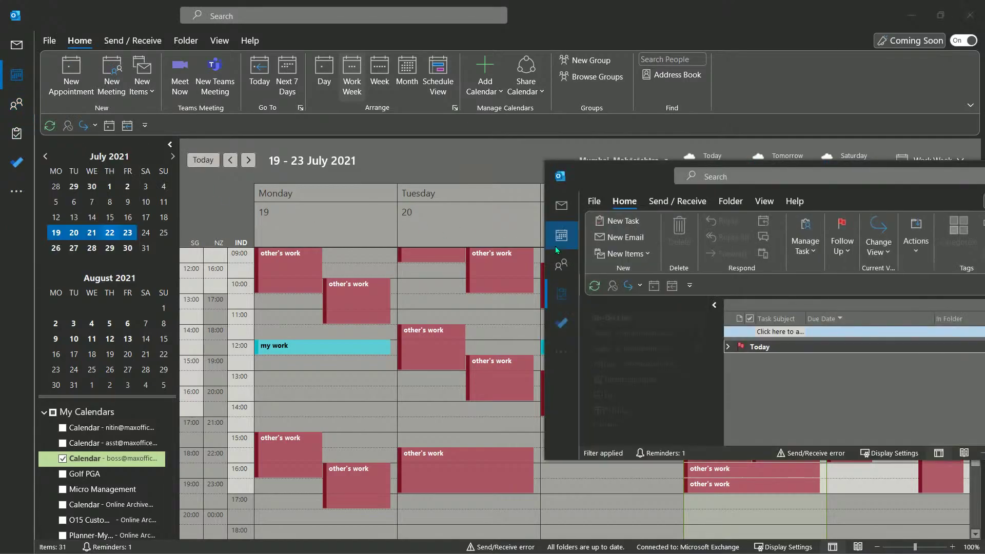
left_click(675, 354)
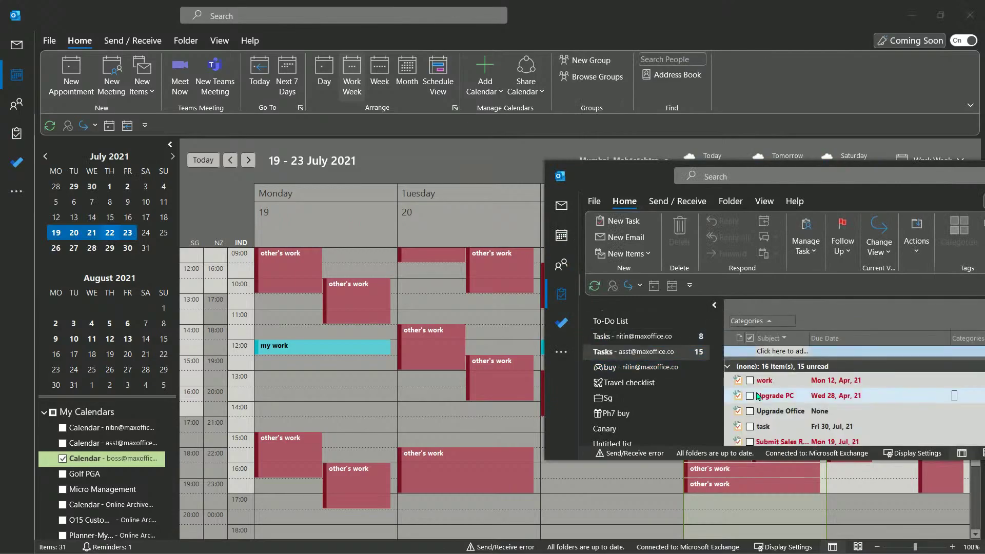
left_click(627, 323)
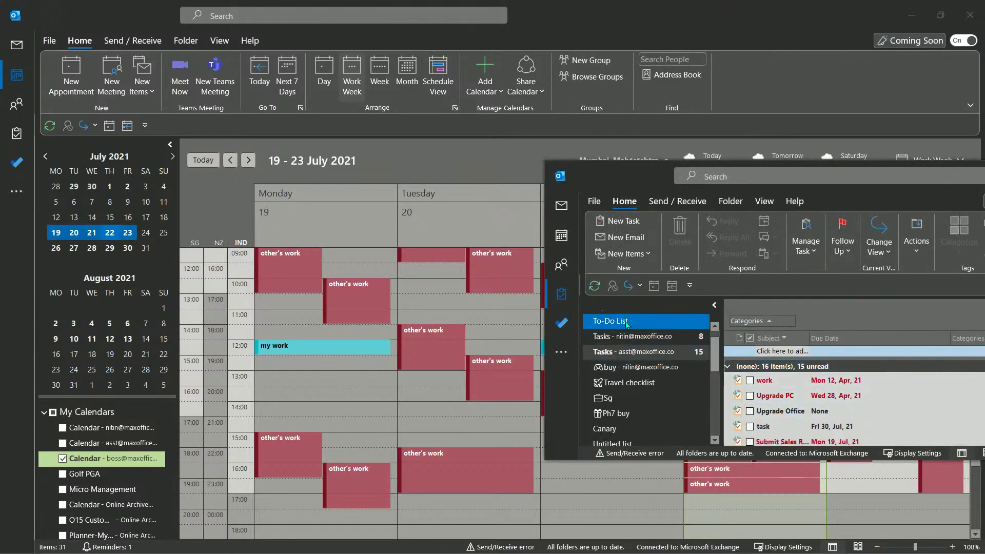
Step: Make the tasks window narrow and tall beside the calendar, then drag Renew subscription onto it
left_click(714, 305)
left_click_drag(541, 346, 712, 347)
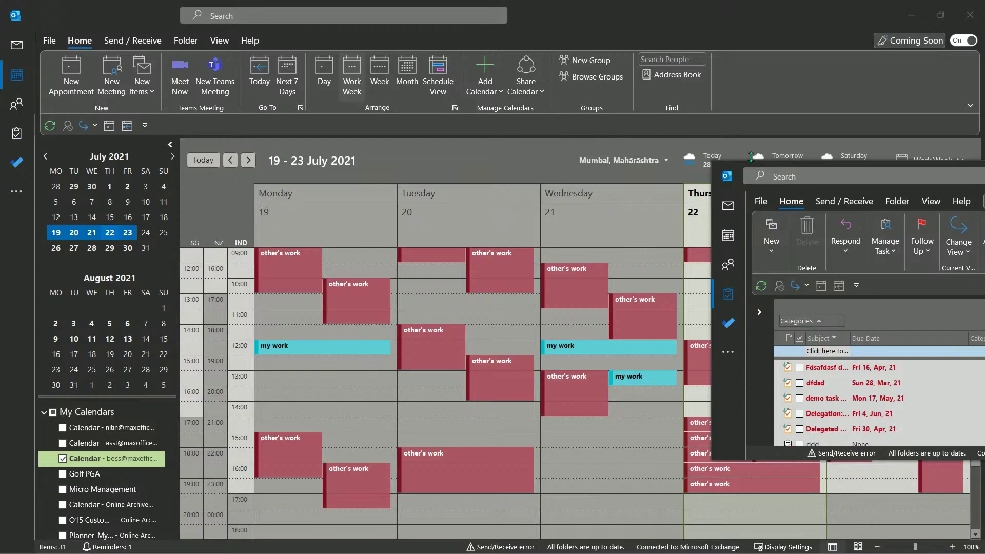
left_click_drag(751, 156, 748, 60)
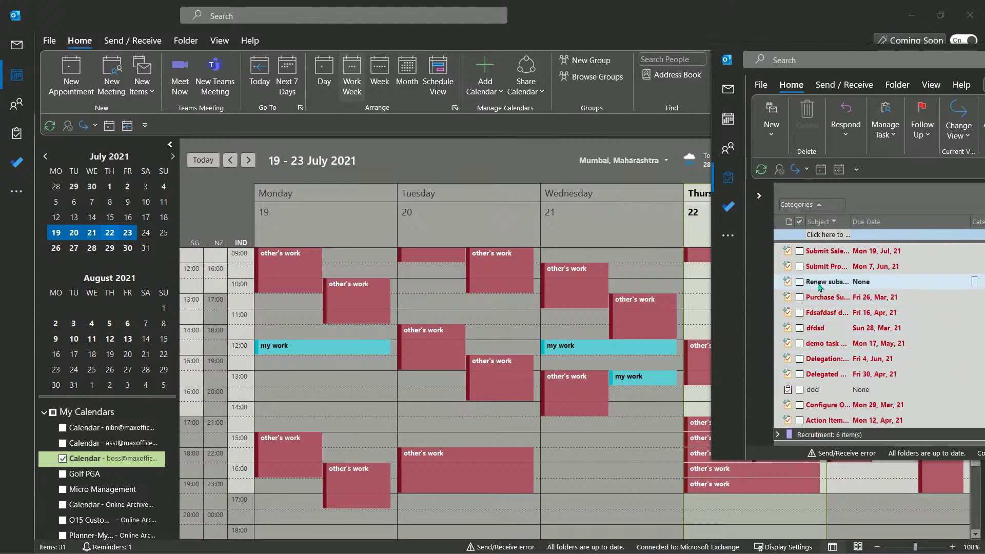
left_click_drag(821, 289, 452, 316)
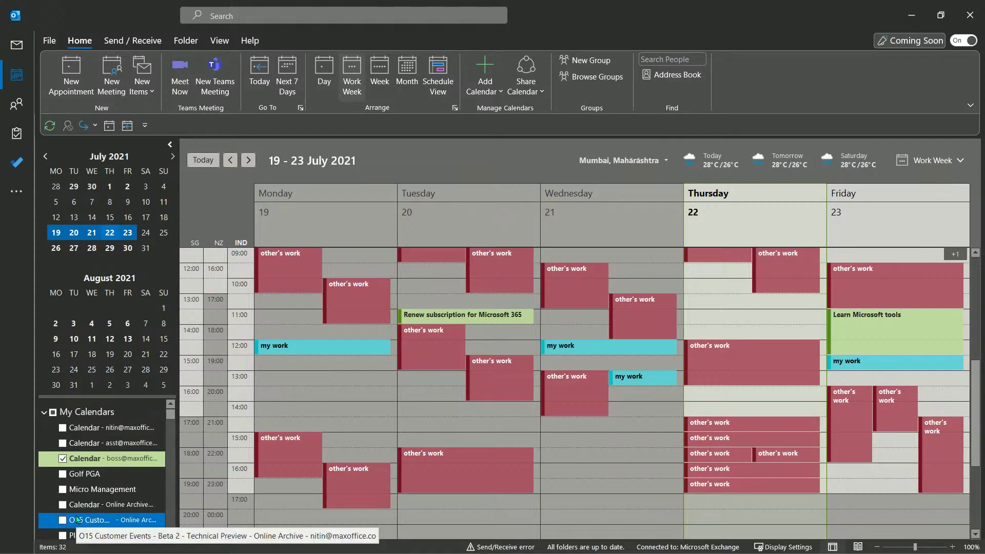
Step: Show the second calendar in My Calendars beside the main one
scroll(76, 515, "down", 2)
scroll(76, 516, "up", 2)
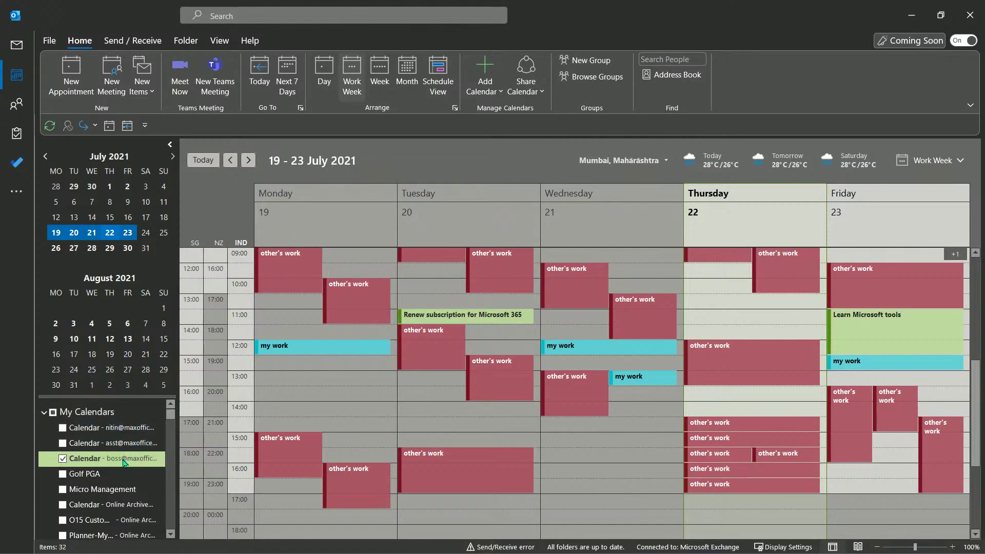
left_click(63, 444)
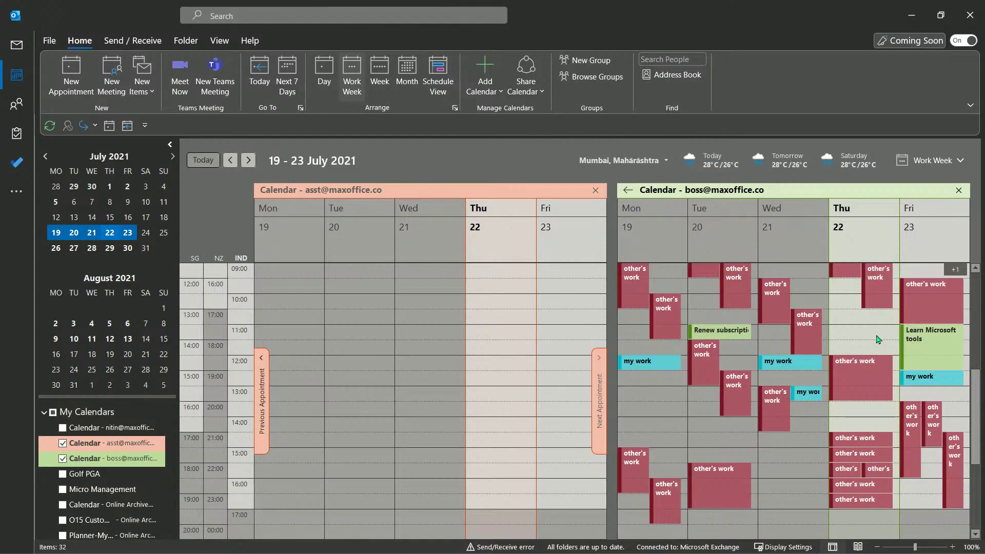
Step: Add Thursday appointments 'fdsf' 10:00–11:30 and 'fdsfsd' 12:30–14:30, then overlay the calendars
left_click_drag(499, 308, 497, 338)
type("f")
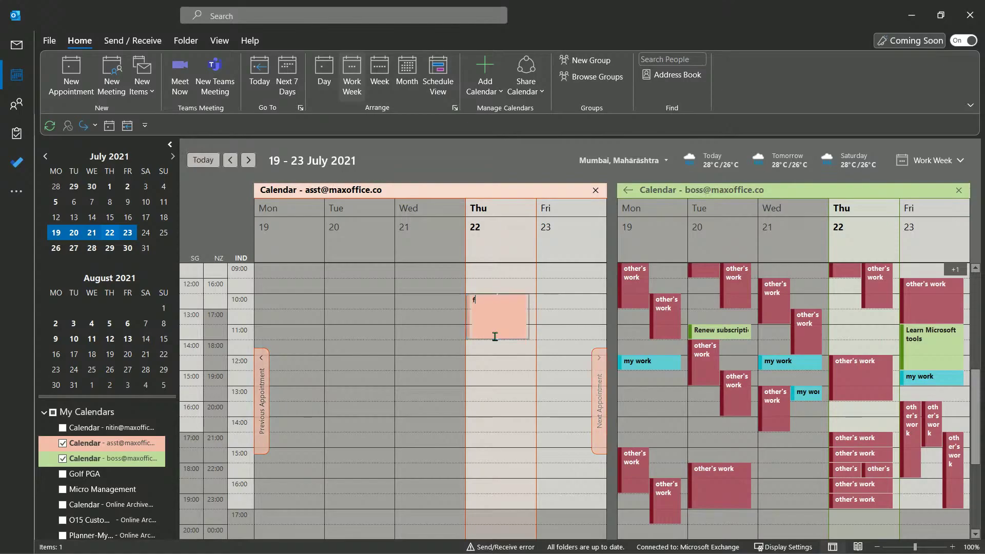
type("dsf")
left_click(496, 378)
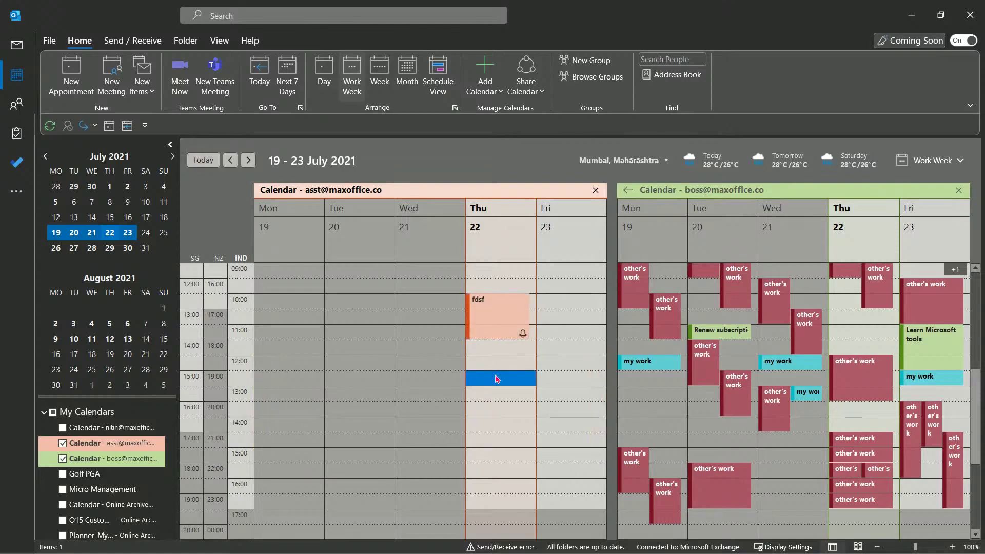
left_click_drag(496, 379, 502, 430)
type("fdsfsd")
left_click(501, 457)
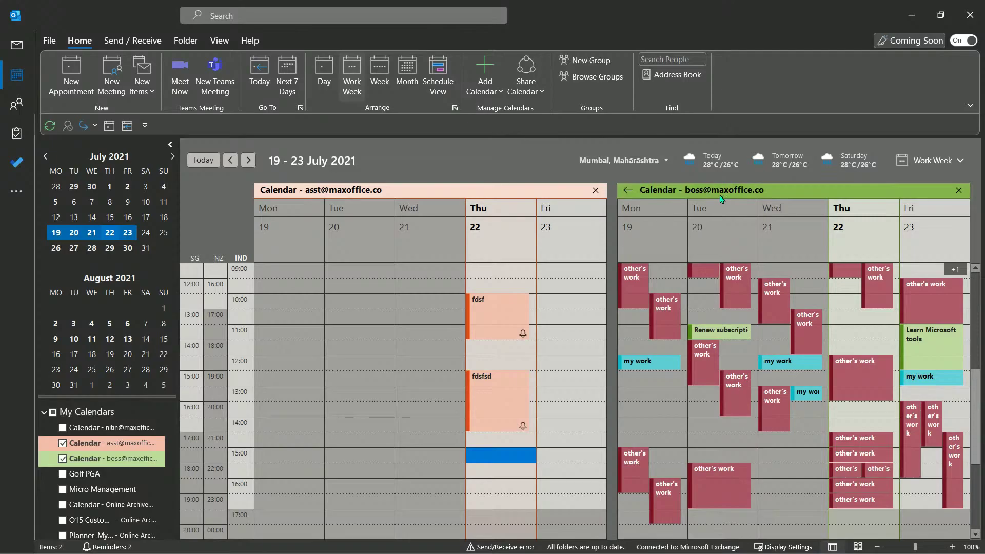
left_click(627, 191)
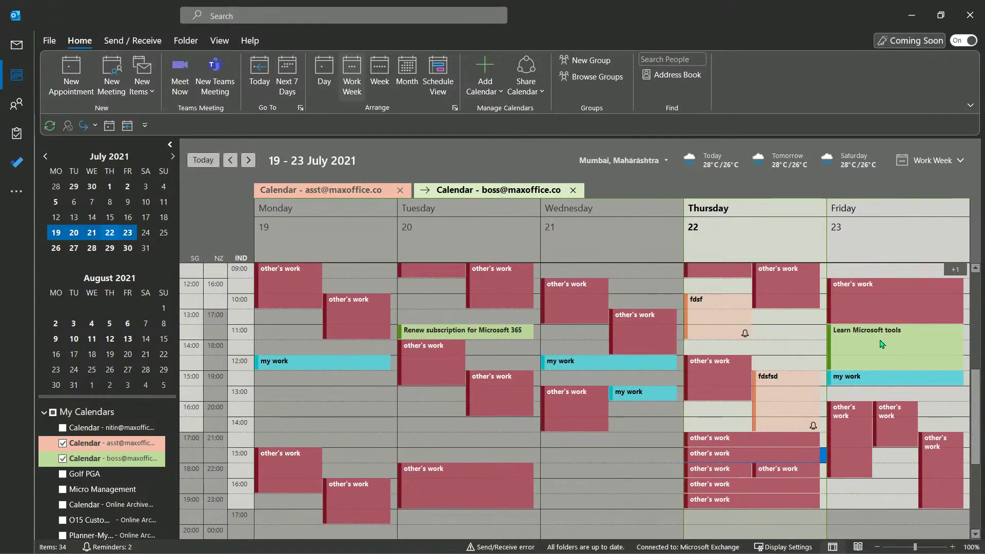
Step: Merge the boss and second calendars into one overlaid 19–23 July week view
mouse_move(708, 336)
Step: Close the second calendar, switch to Thursday's Day view, and show Micro Management beside it
left_click(400, 192)
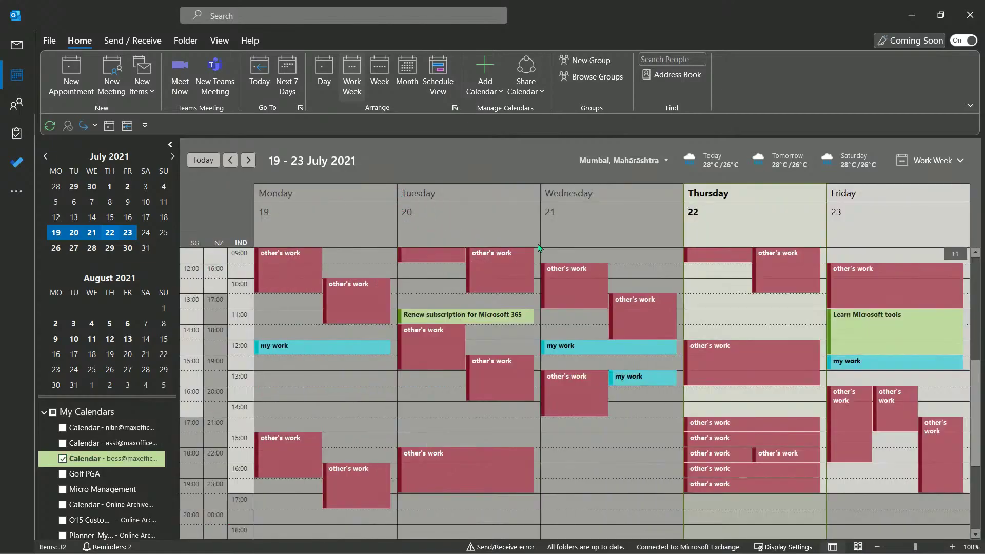
left_click(331, 85)
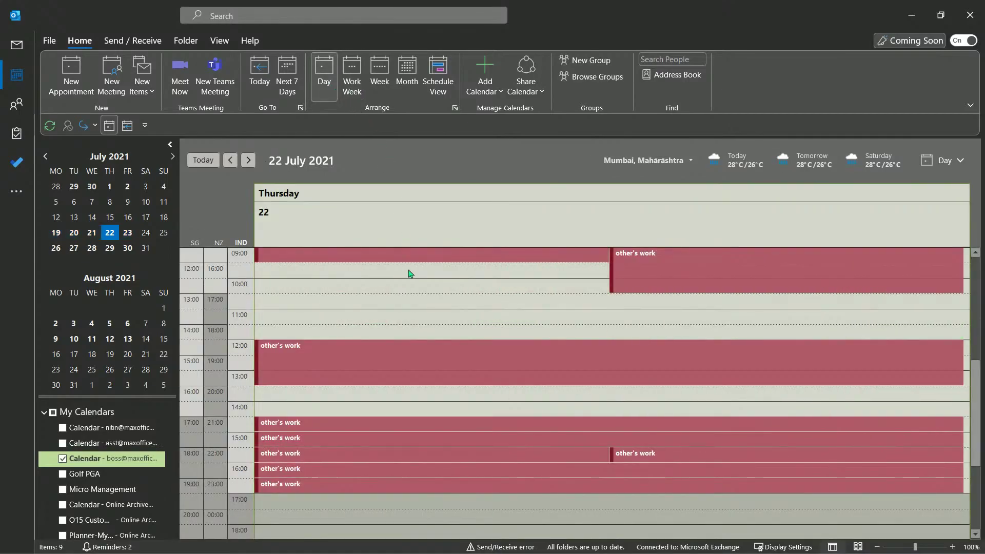
mouse_move(367, 346)
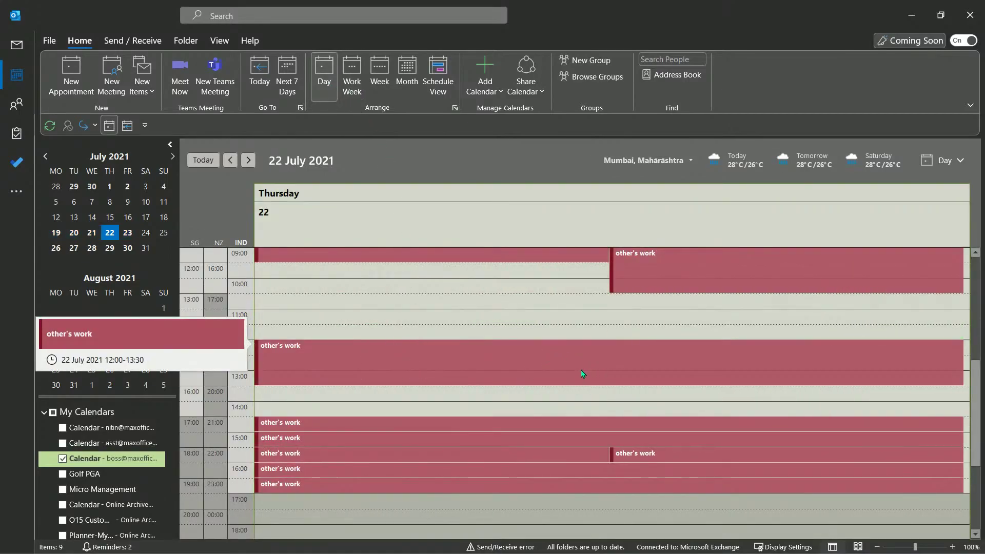
left_click(64, 490)
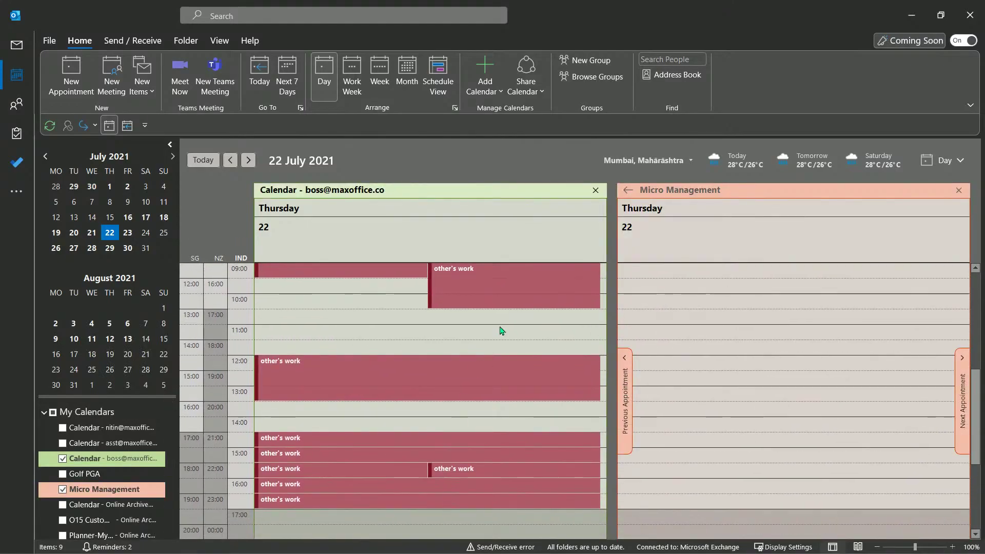
mouse_move(365, 385)
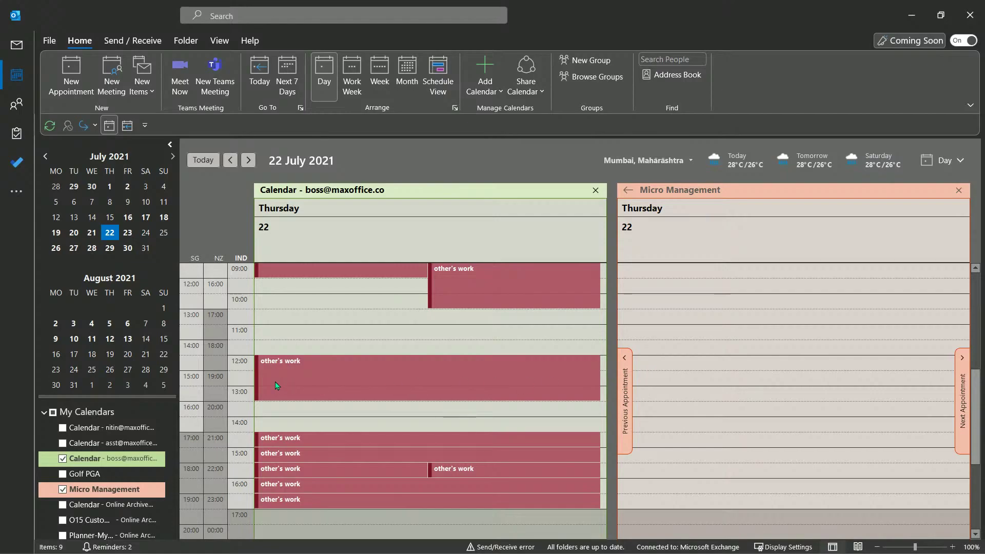
Step: Set the day grid's time scale to 10-minute intervals
right_click(243, 373)
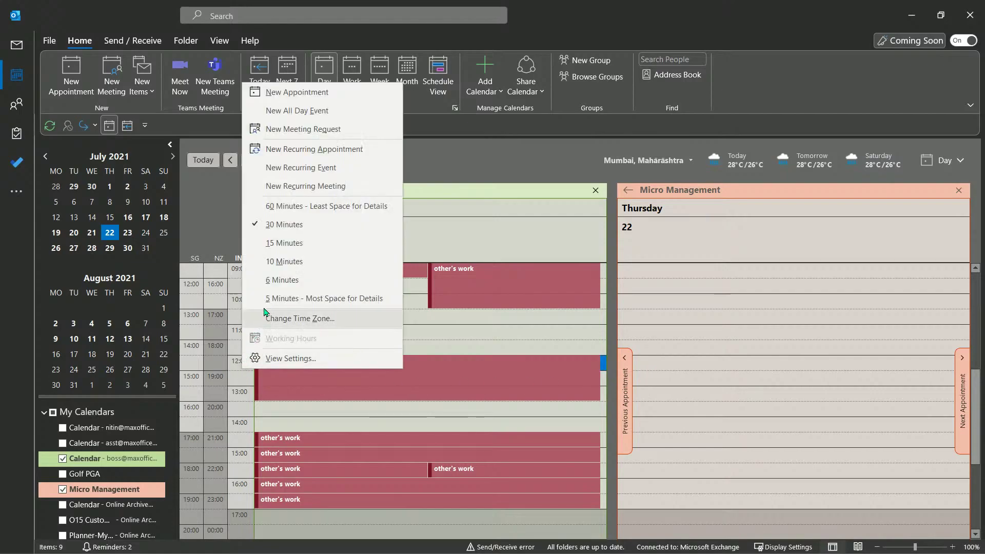
left_click(291, 262)
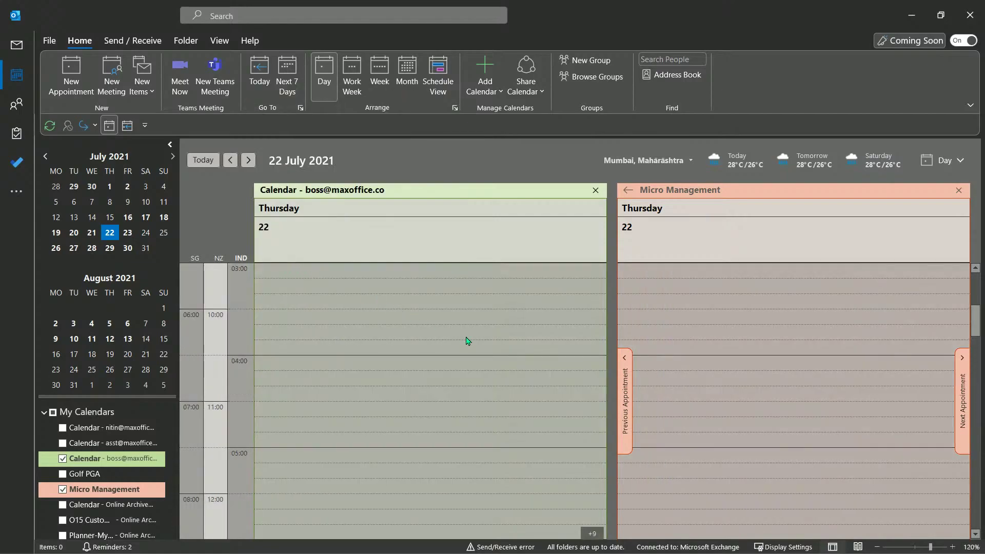
scroll(495, 387, "down", 3)
scroll(495, 387, "down", 8)
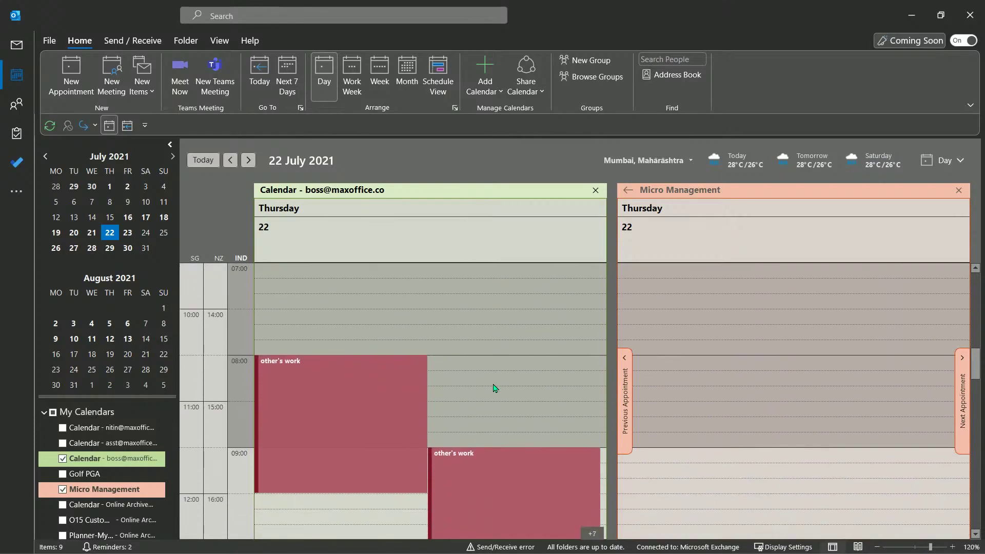
scroll(531, 362, "down", 3)
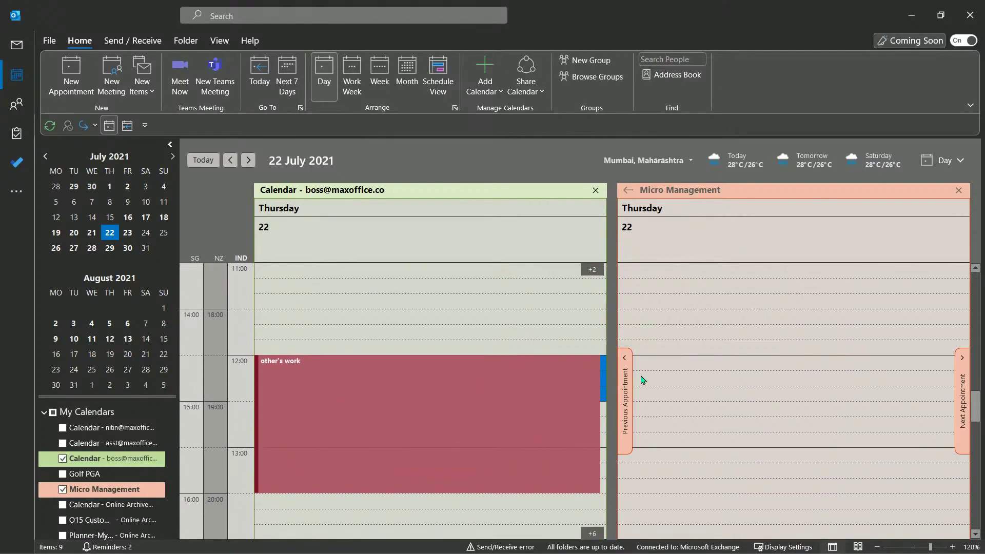
Step: Add 'prep' at 12:00 and 'find images' just below it in Micro Management
left_click(669, 369)
type("prep")
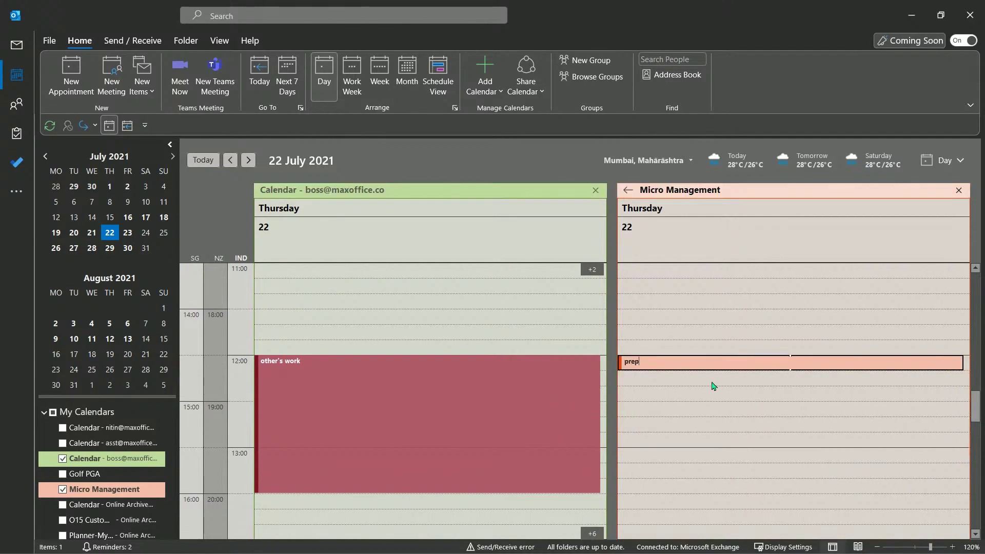
key("Return")
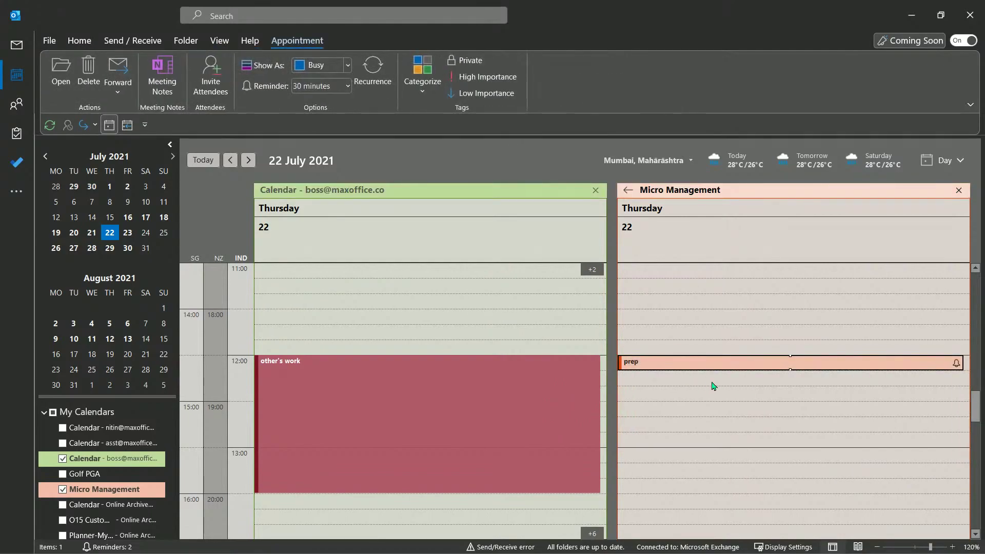
left_click(713, 384)
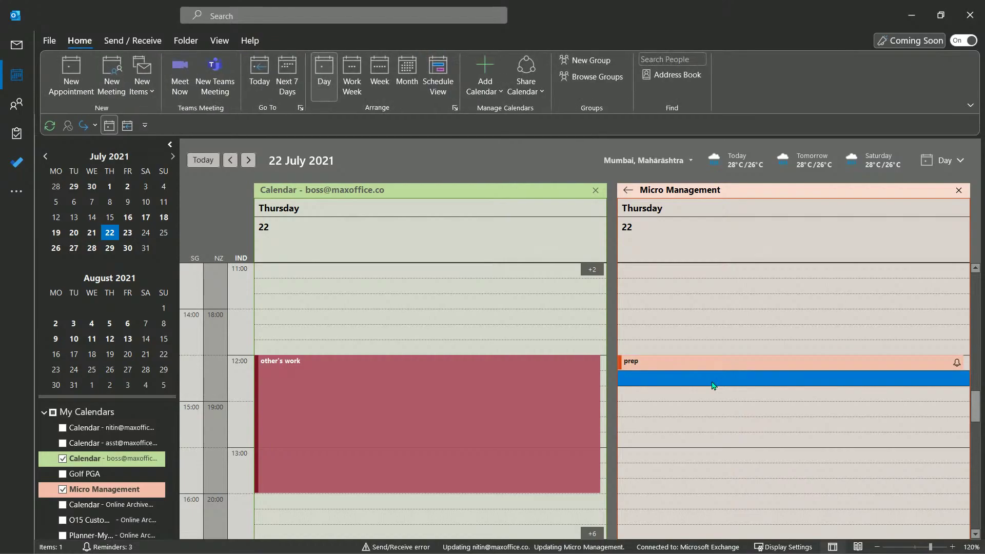
type("fi")
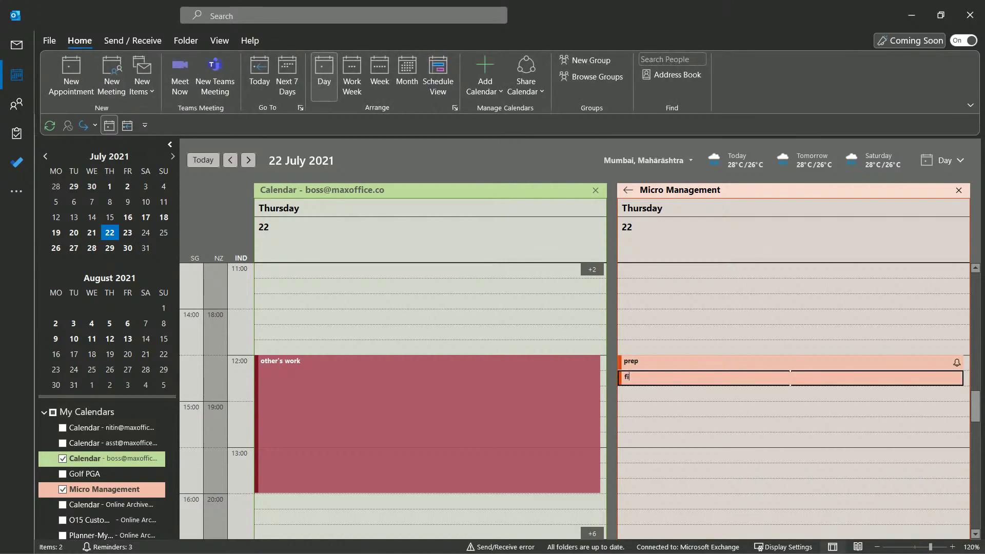
type("nd images")
key("Return")
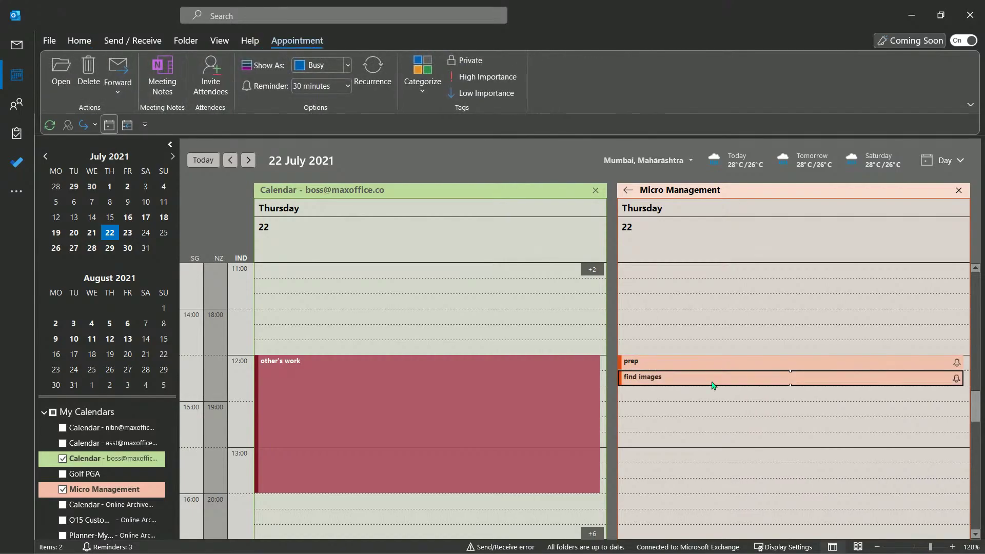
Step: Select the next empty slot, then open and dismiss the My Calendars group options
left_click(661, 394)
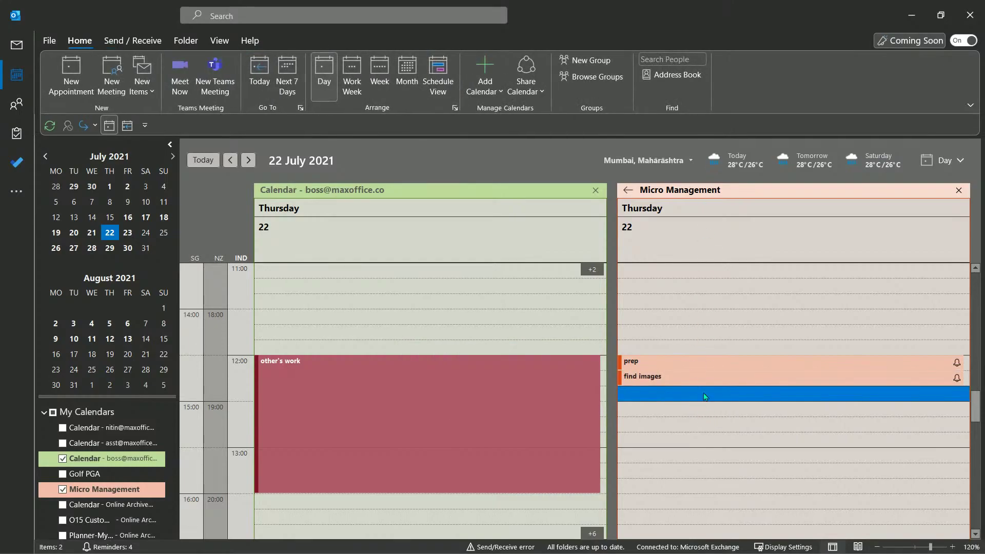
right_click(100, 415)
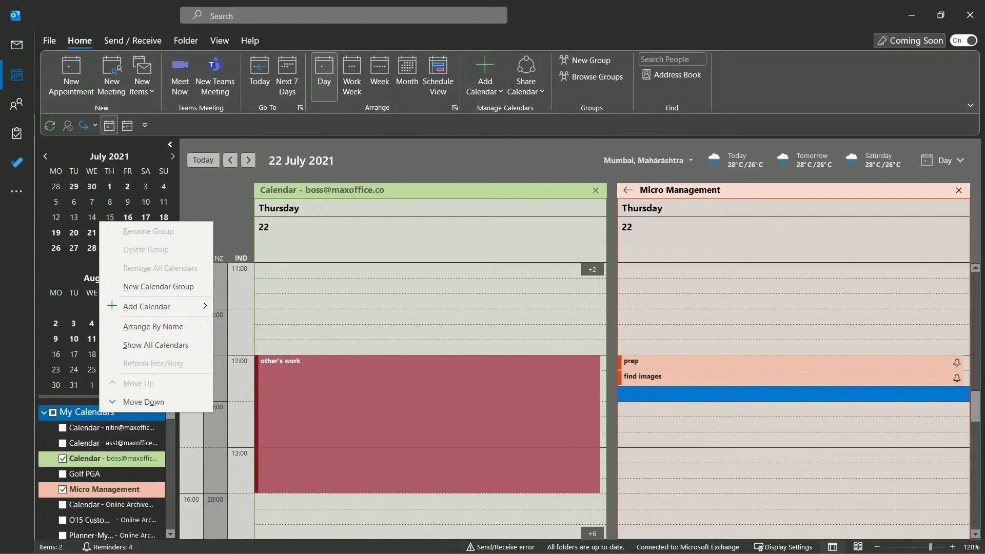
key("Escape")
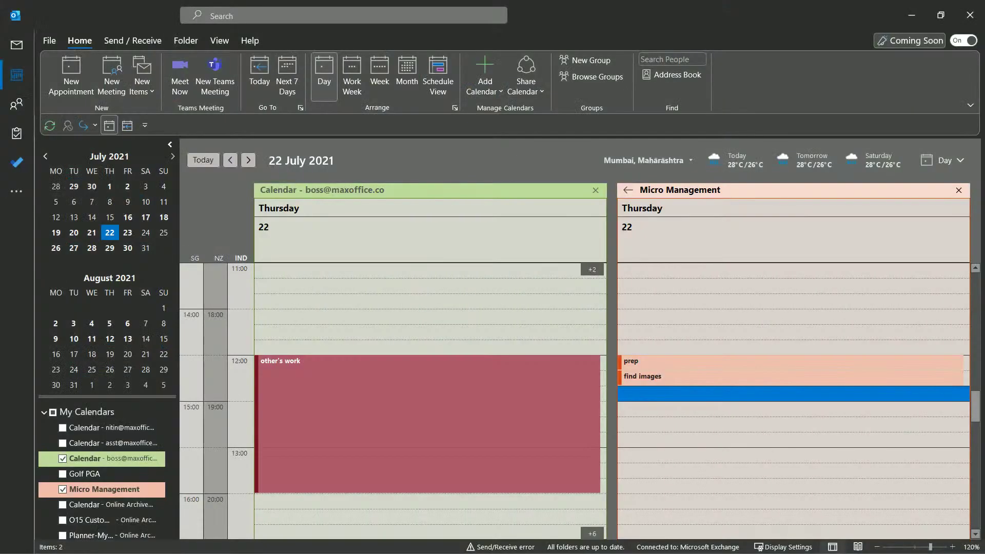
Step: Hide the Micro Management calendar and show the boss calendar as the July 2021 month
left_click(959, 190)
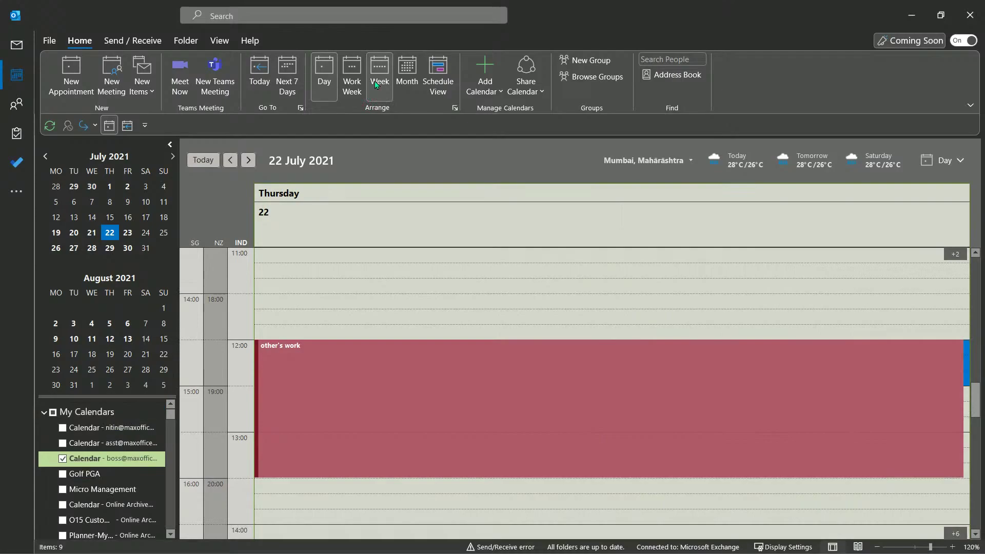
left_click(407, 77)
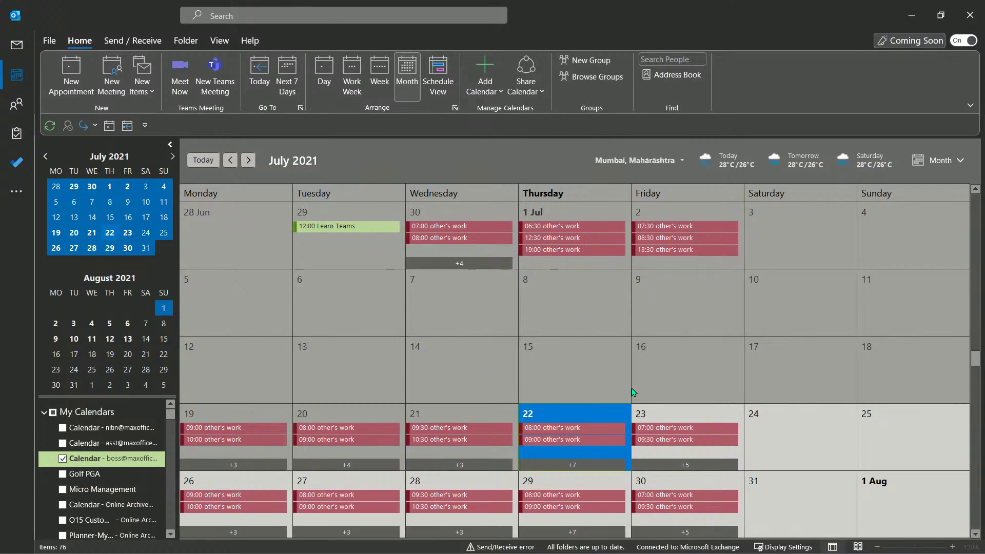
mouse_move(372, 231)
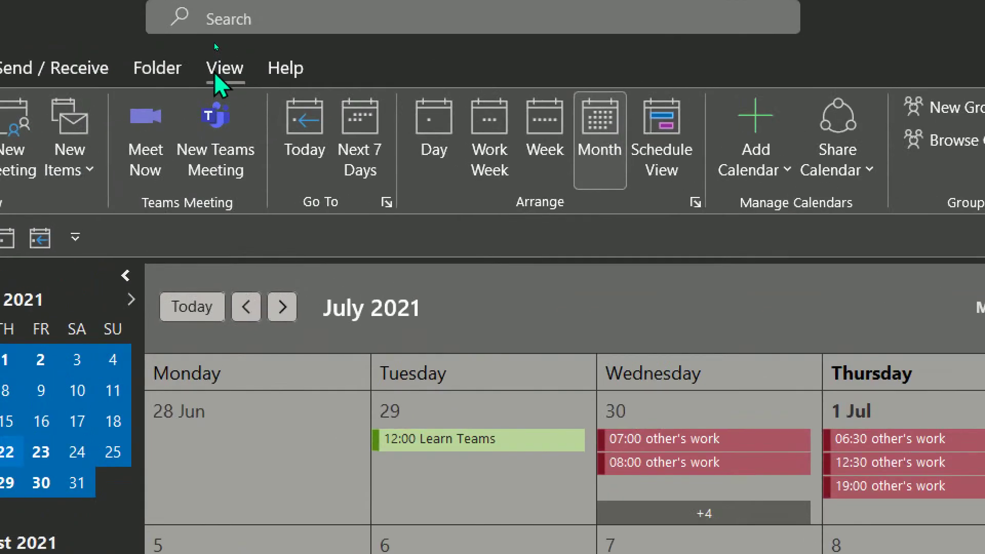
left_click(218, 45)
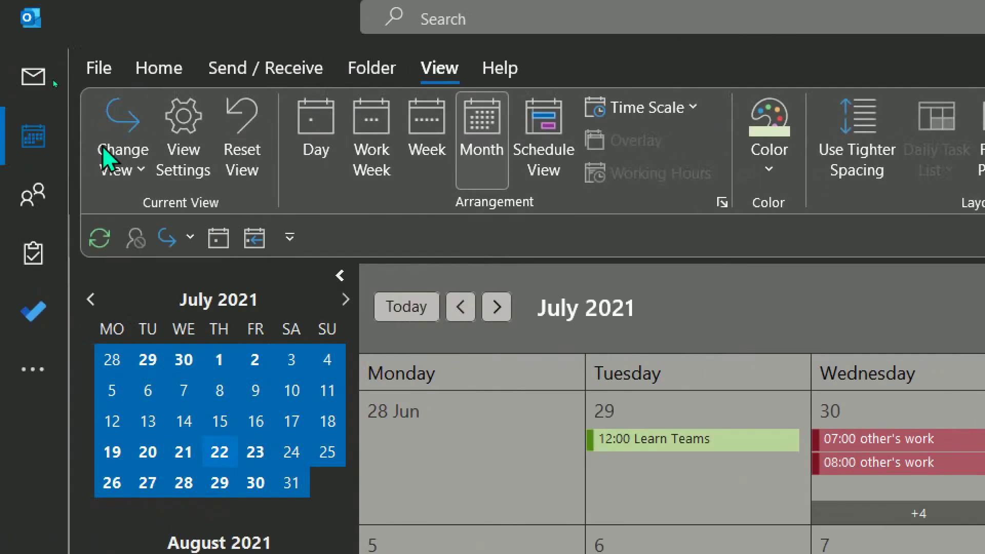
Step: Switch the calendar to List view, then return the boss calendar to Thursday's day view
left_click(127, 150)
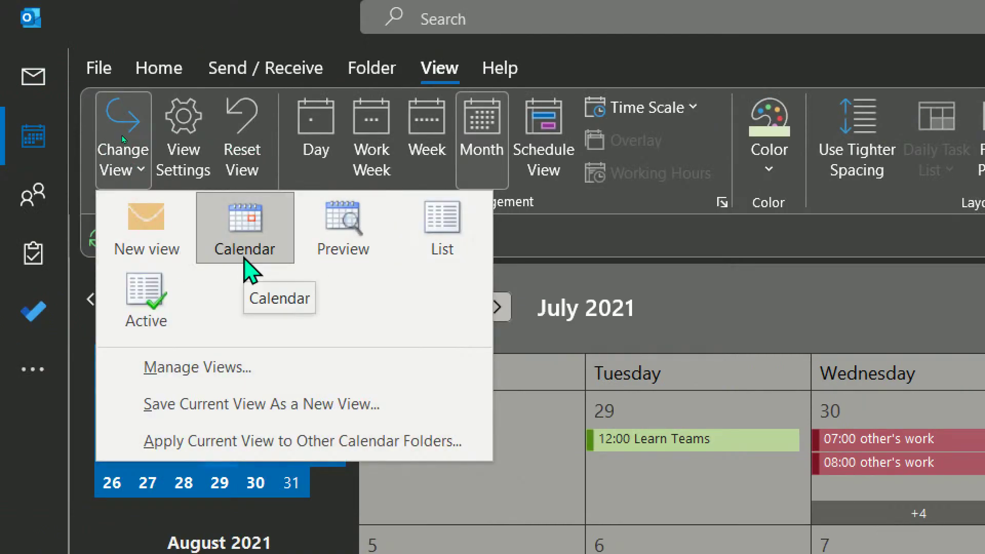
left_click(436, 249)
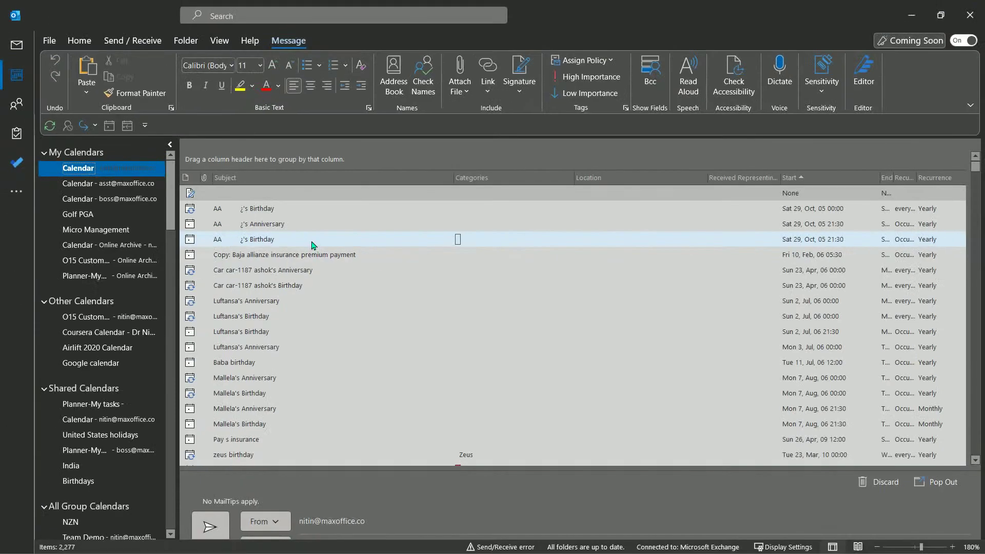
scroll(328, 252, "down", 10)
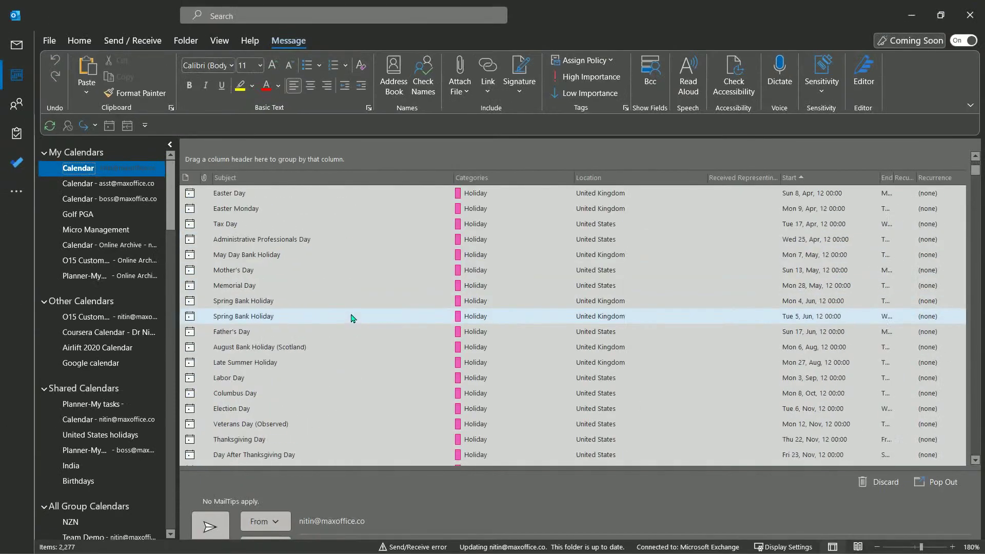
left_click(96, 186)
left_click(96, 194)
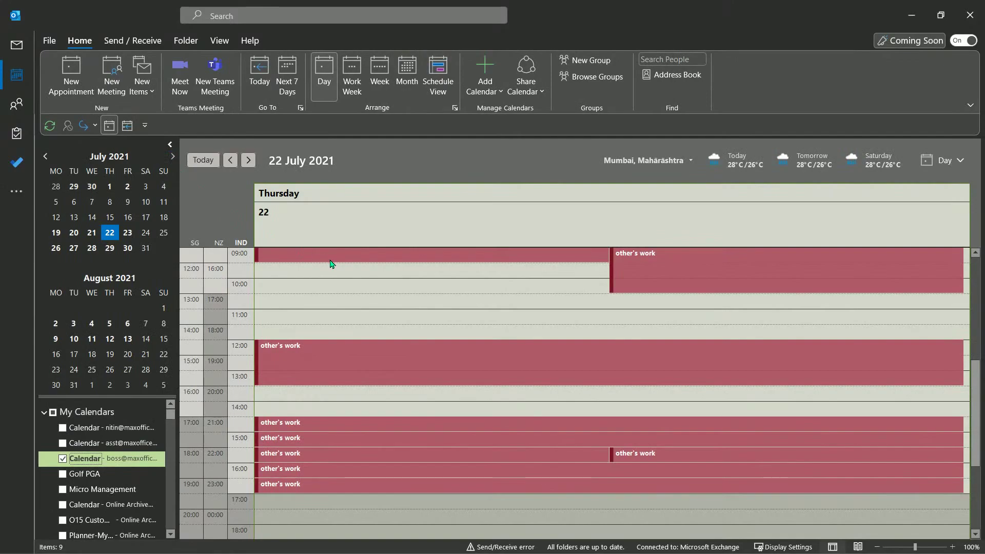
mouse_move(640, 365)
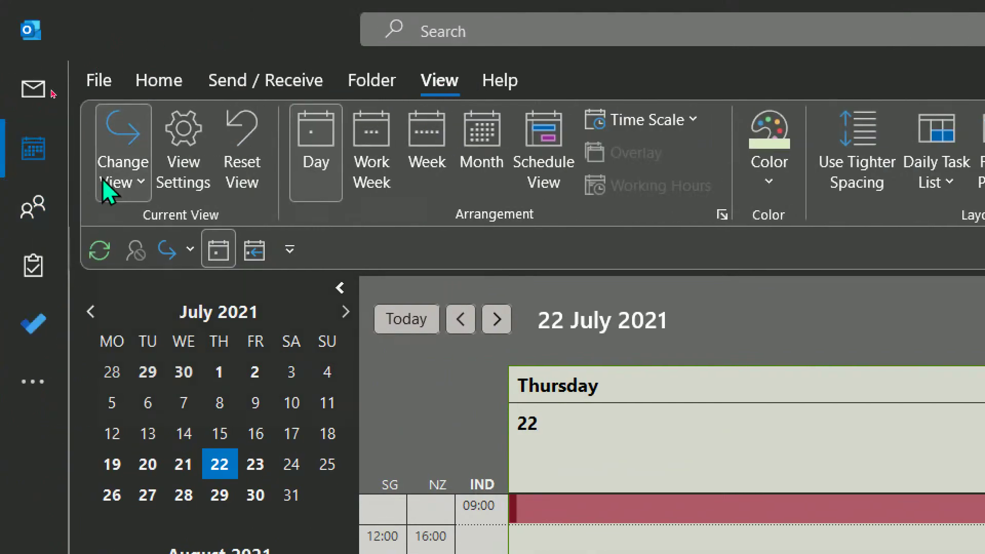
Step: Reopen the view layouts without changing them and select the 12:00 'other's work' appointment
left_click(103, 180)
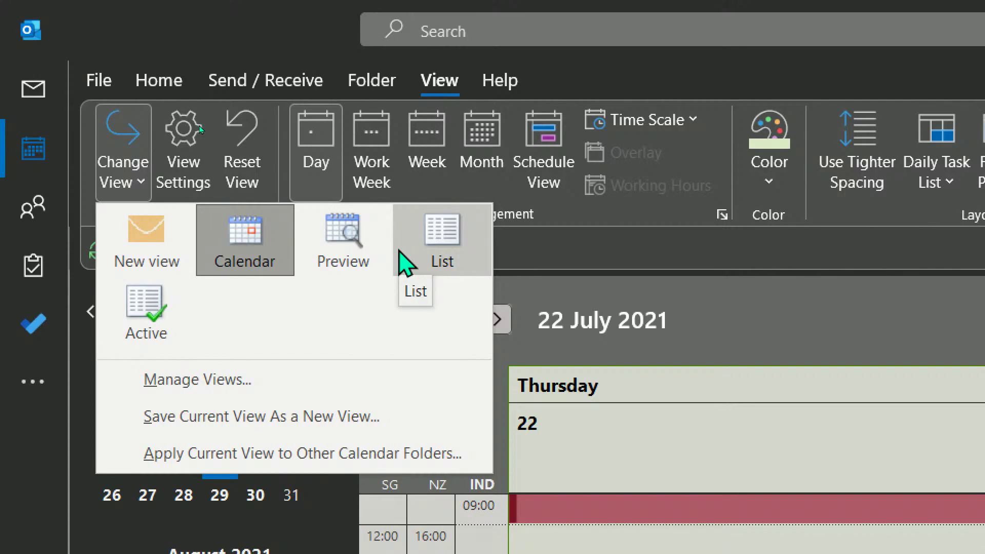
left_click(843, 314)
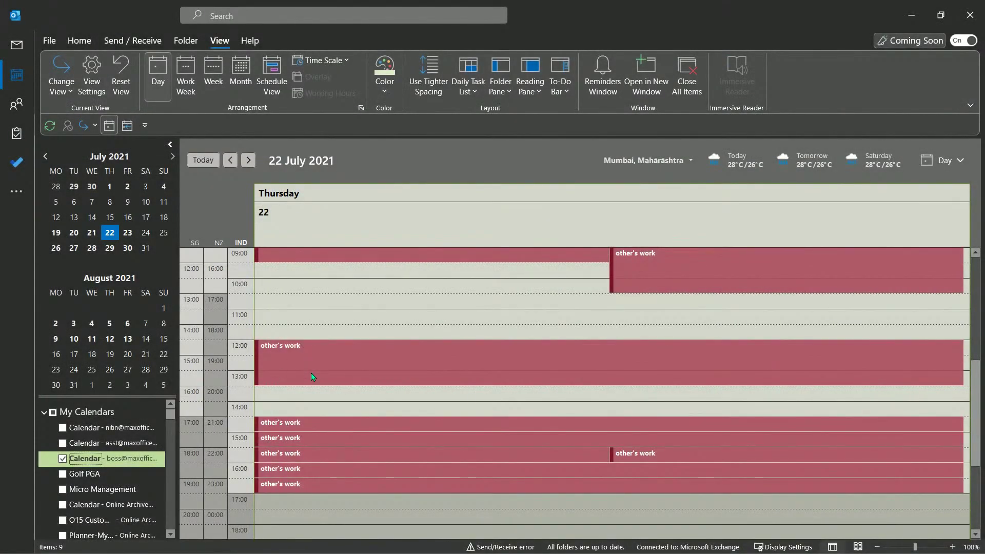
mouse_move(336, 341)
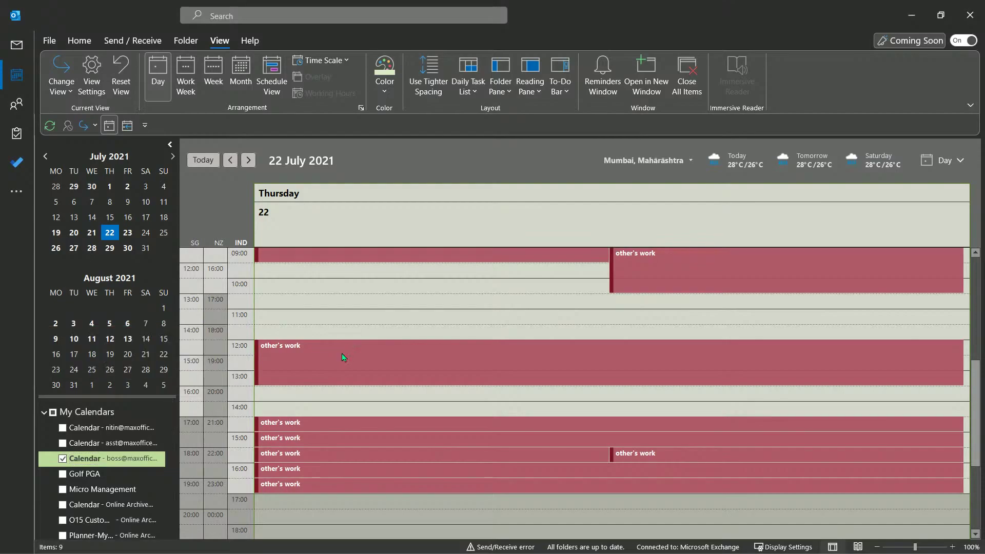
left_click(342, 353)
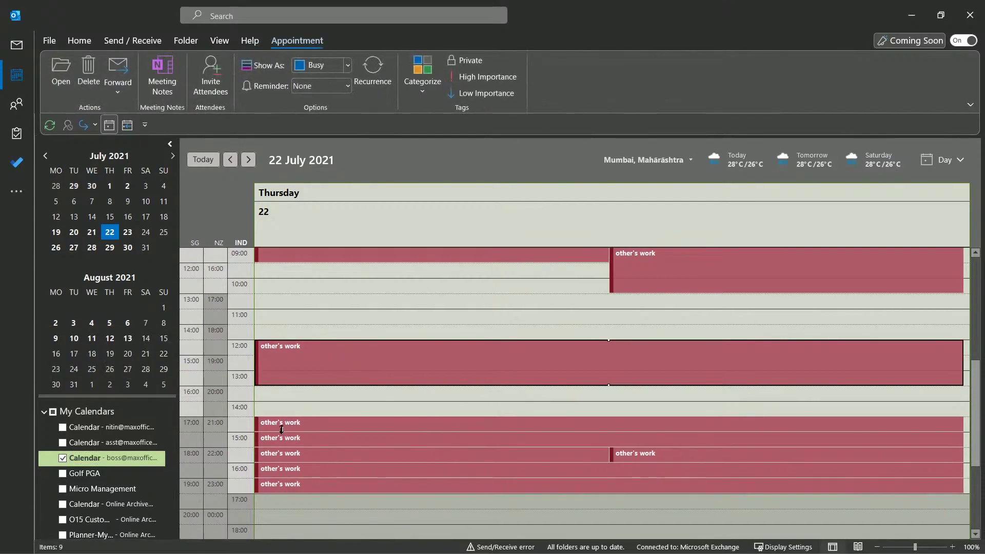
Step: Overlay Micro Management again and move 'find images' onto its own row below 'prep'
left_click(61, 490)
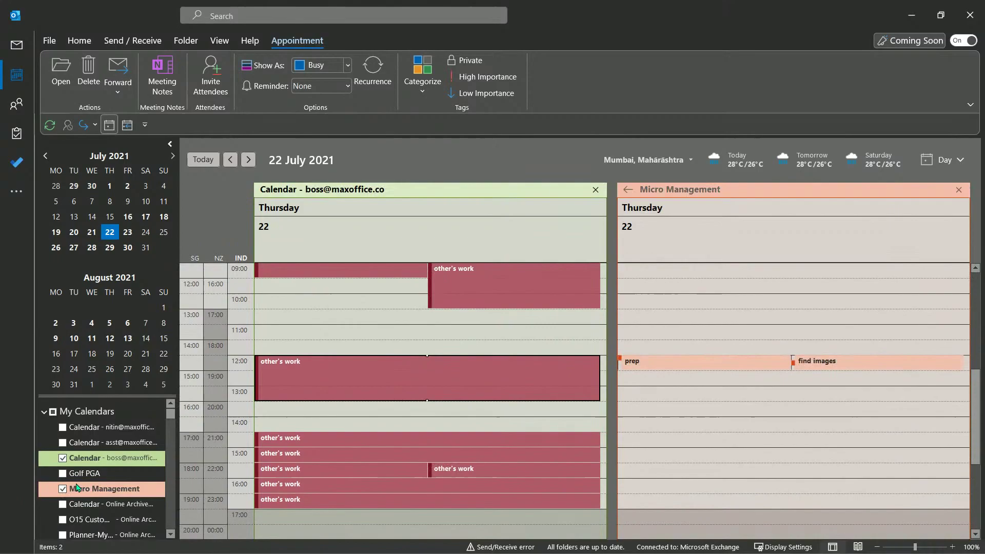
left_click(823, 358)
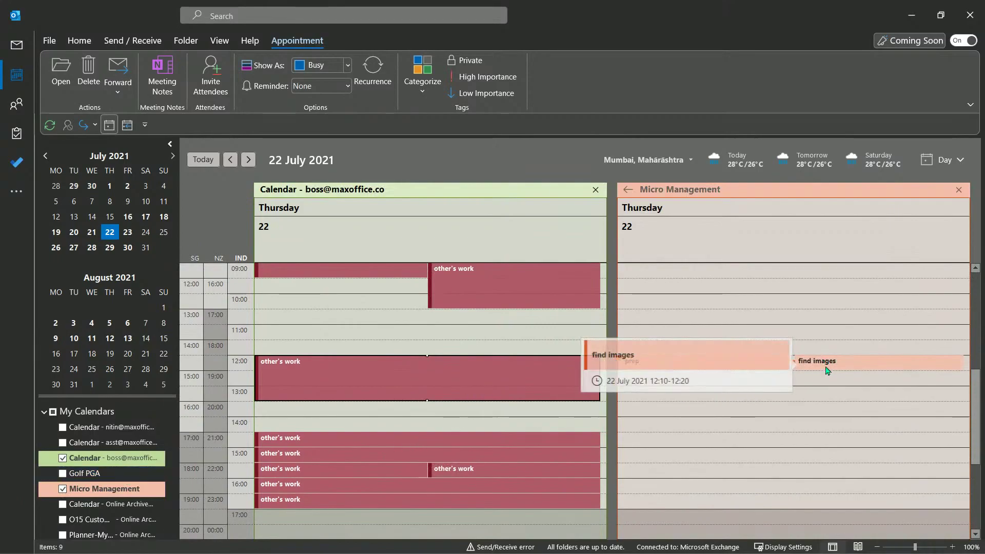
left_click_drag(682, 383, 667, 383)
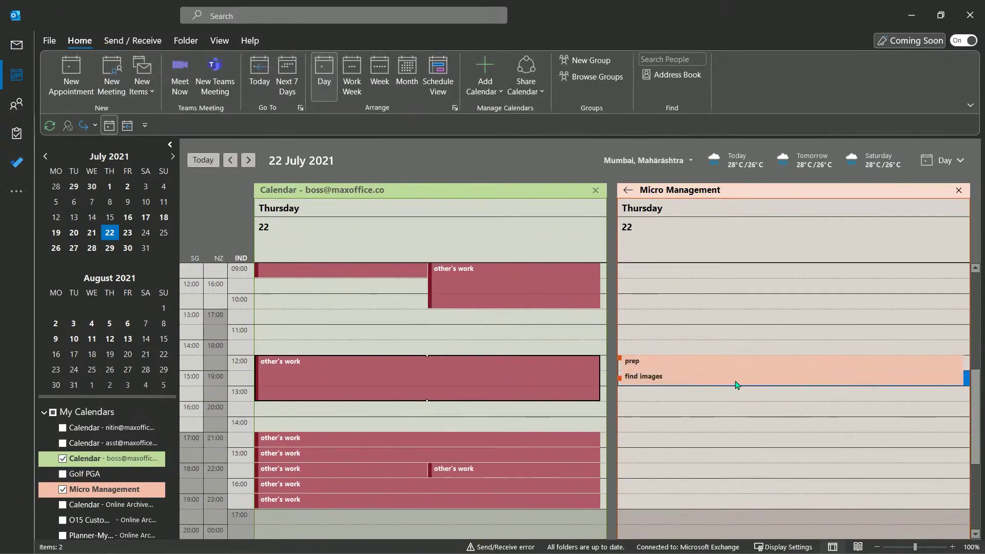
Step: Add an 'Outline' appointment in the 13:00 Micro Management slot
left_click(641, 396)
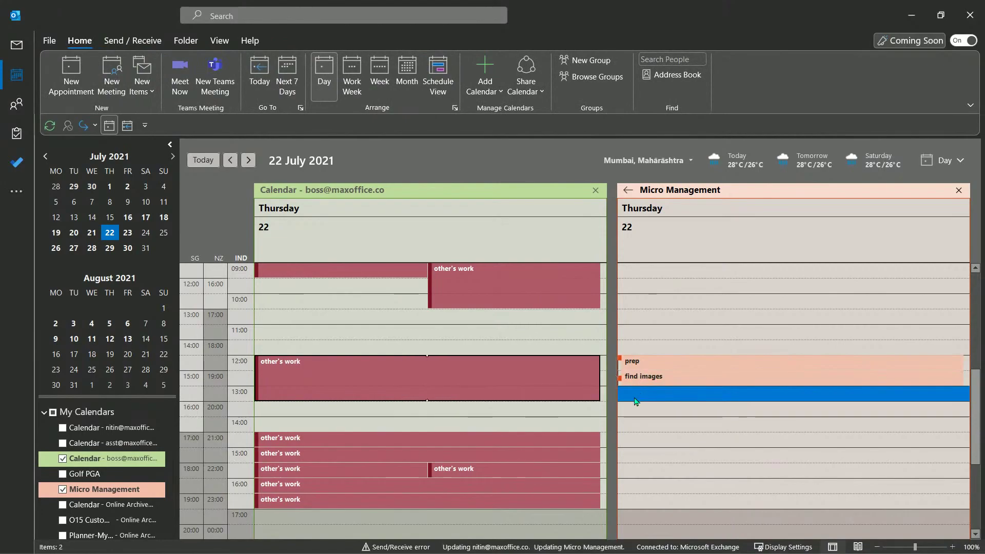
type("Outline")
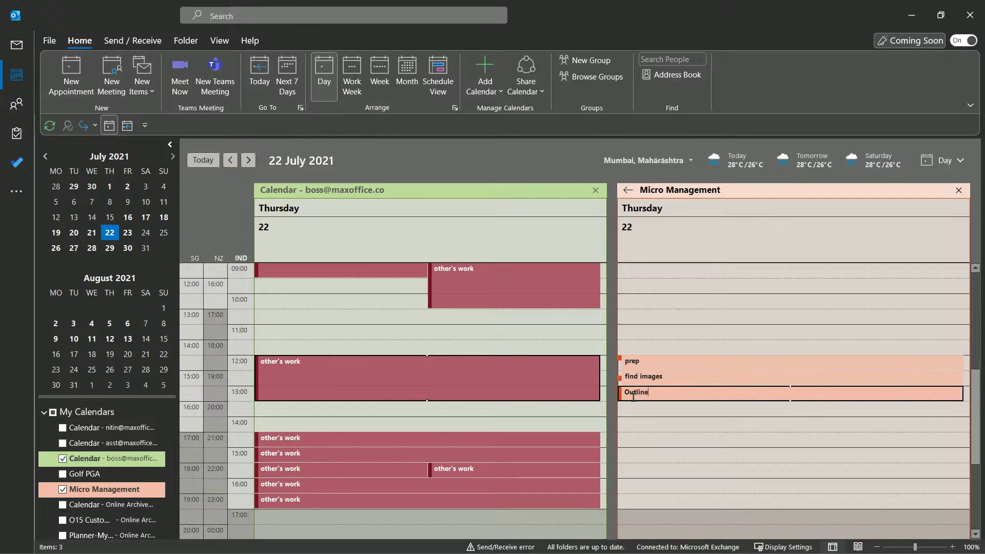
key("Return")
mouse_move(679, 399)
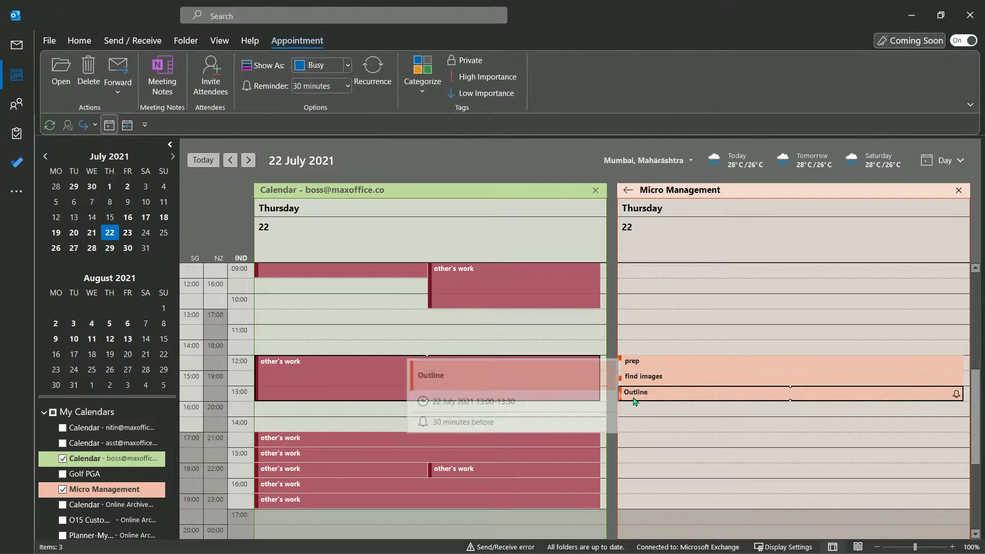
Step: Select 'find images' and drag the 05:01 XNote timer over the Micro Management column
left_click(678, 382)
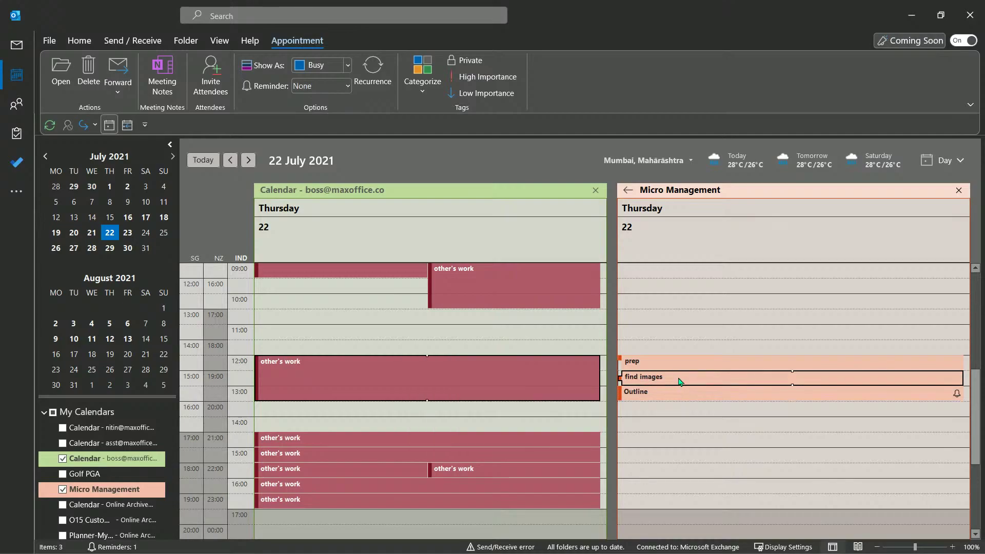
mouse_move(658, 383)
left_click_drag(766, 271, 691, 280)
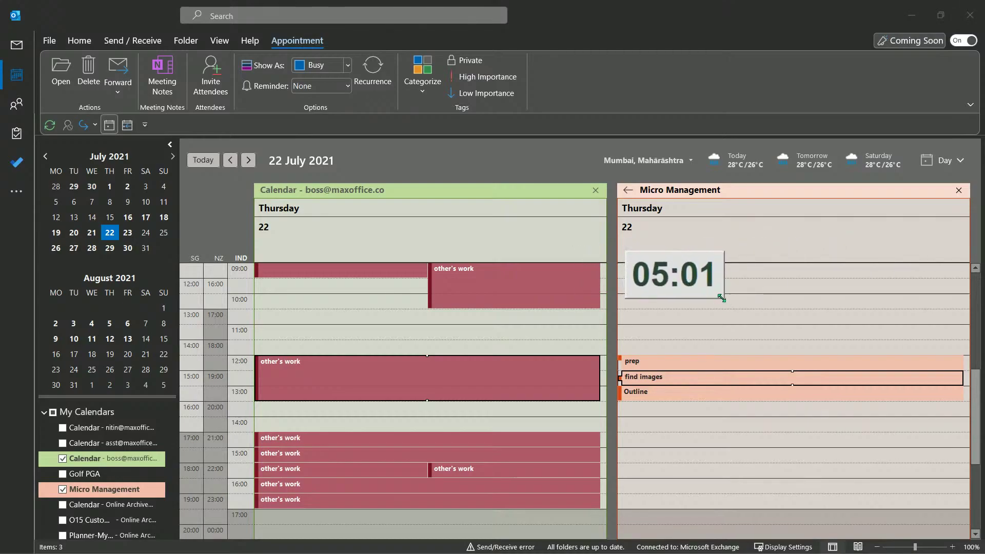
Step: Check the XNote Stopwatch version in its About dialog, then close it
right_click(669, 279)
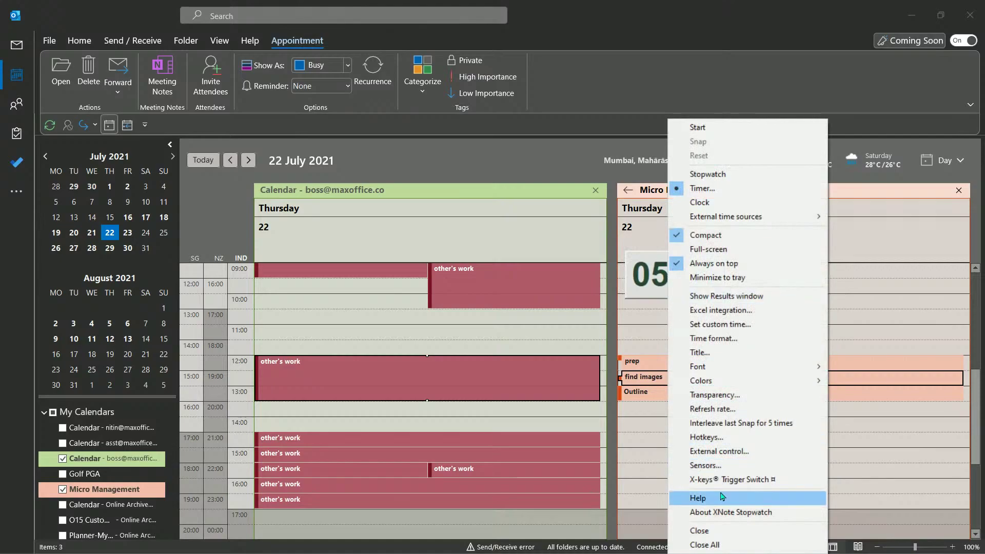
left_click(723, 512)
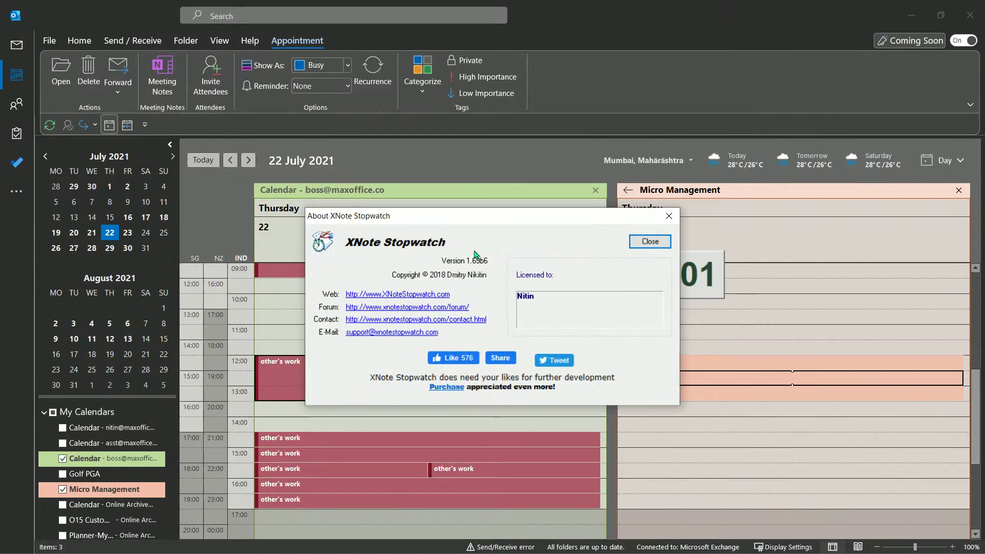
left_click(668, 216)
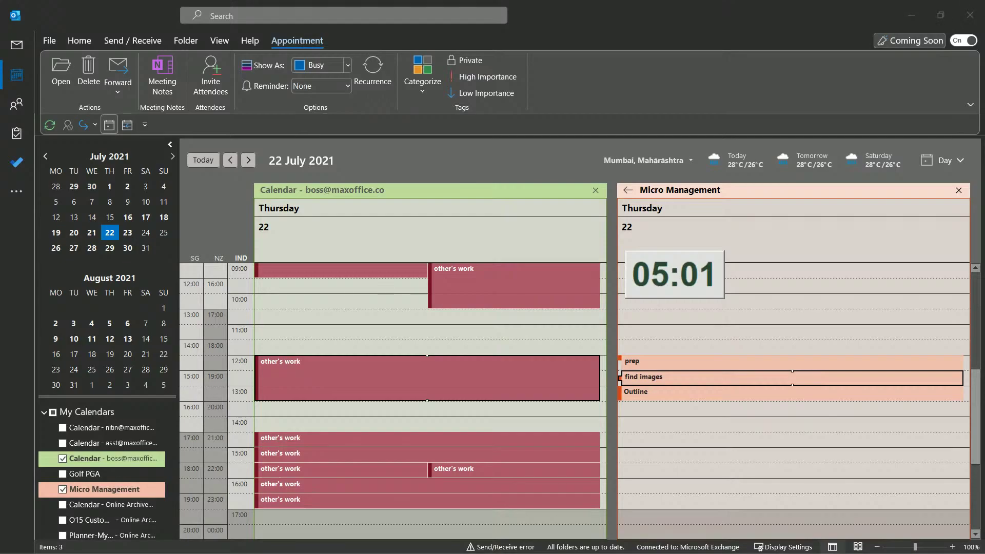
right_click(664, 286)
Step: Raise the countdown's starting minutes in the Timer settings and apply them with OK
left_click(719, 189)
left_click(470, 65)
left_click(471, 64)
left_click(471, 64)
left_click(471, 64)
left_click(471, 64)
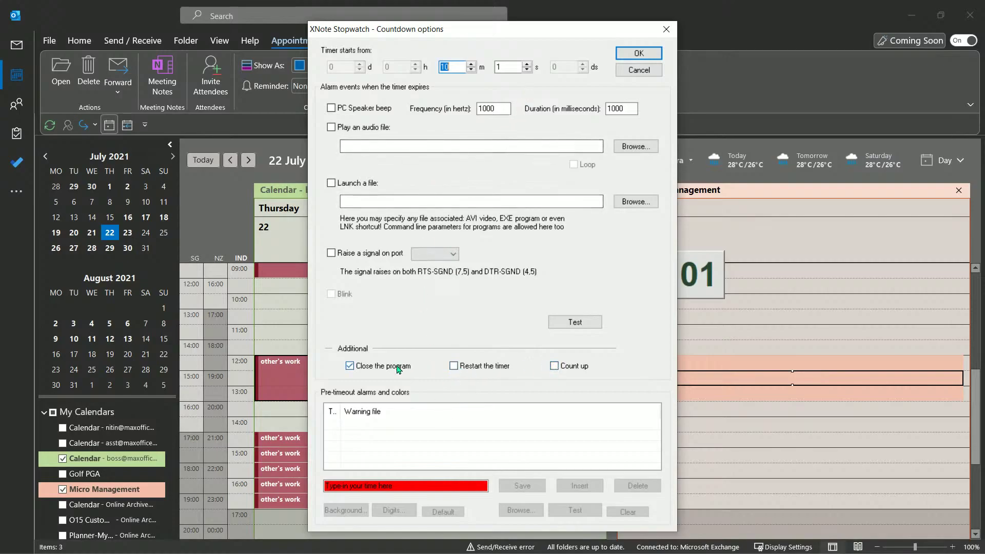
left_click(639, 54)
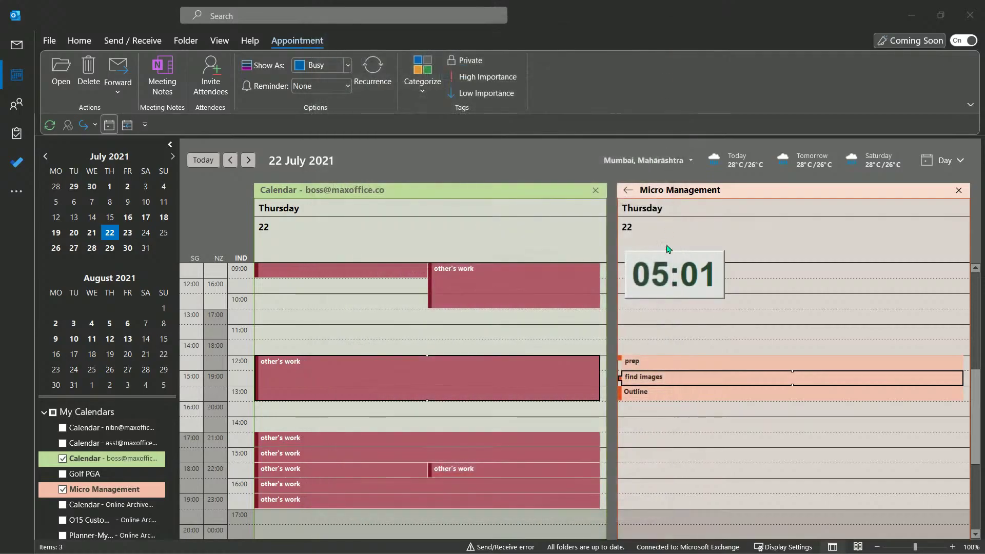